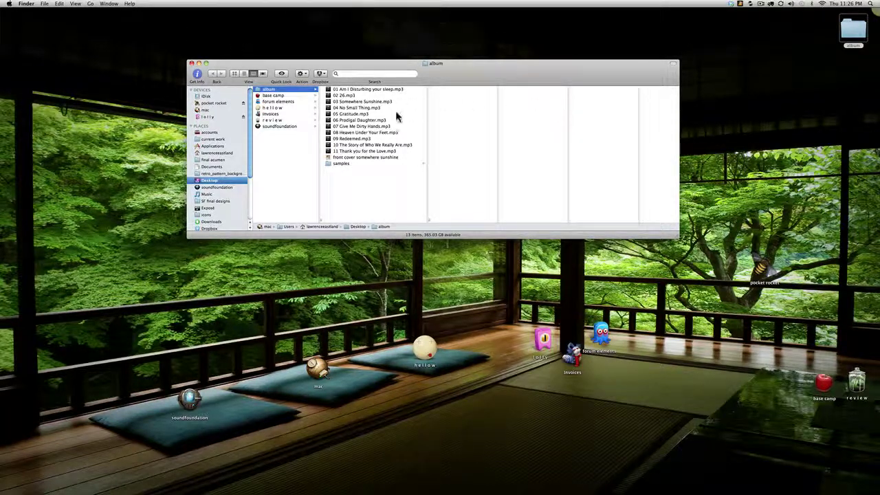
Check the samples folder inside the album folder and load the track 03 Somewhere Sunshine.mp3 into Audacity
click(361, 164)
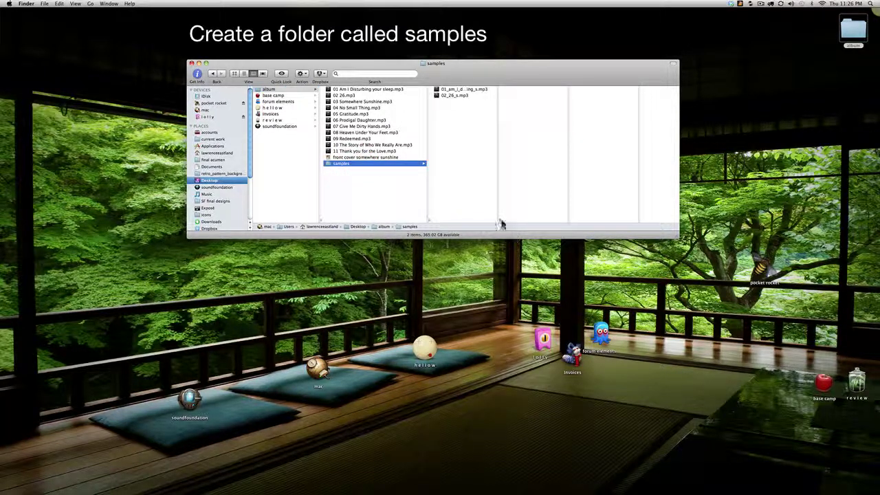
drag(502, 224, 526, 220)
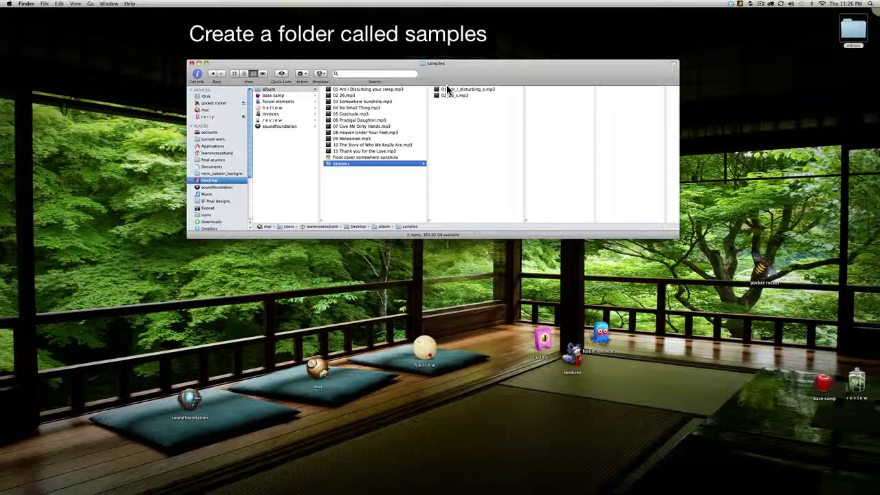
click(359, 102)
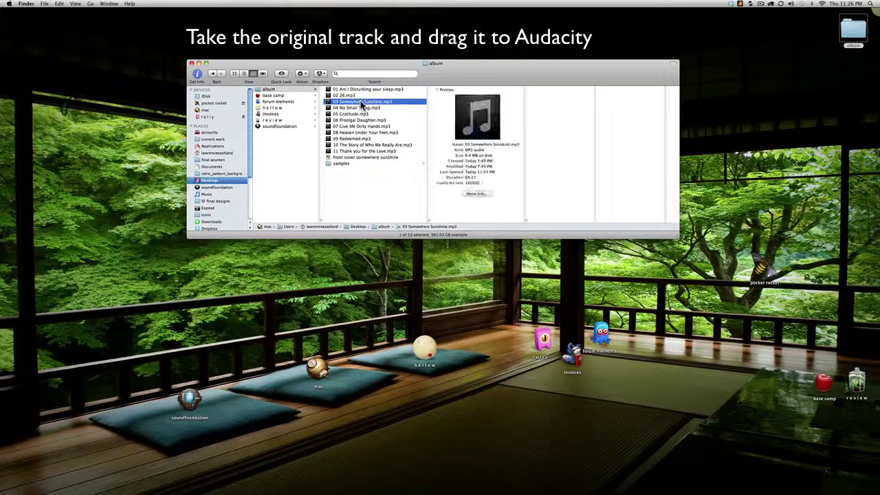
drag(361, 103, 519, 491)
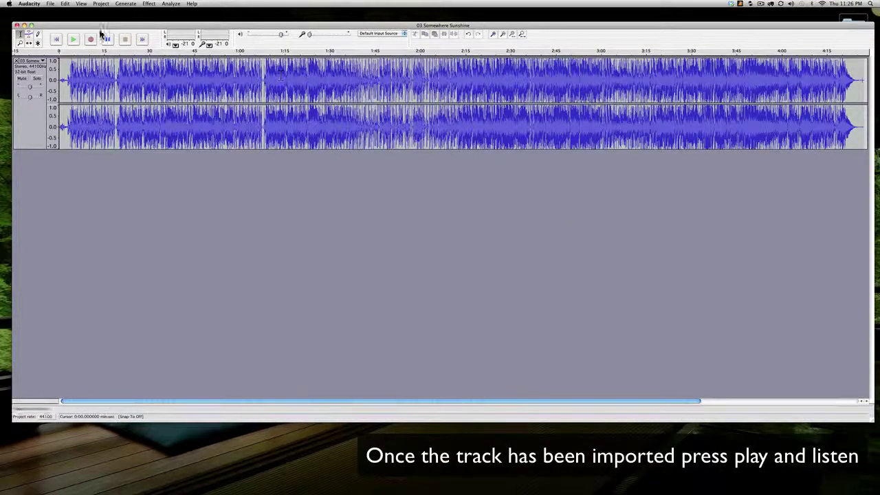
Listen to the track from the start and again from about 26 seconds to check the sound and vocals
click(73, 40)
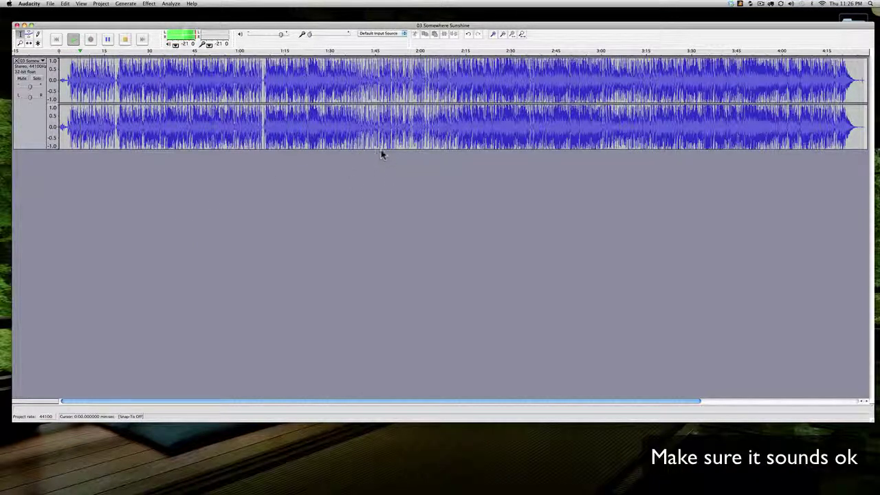
key(space)
click(138, 82)
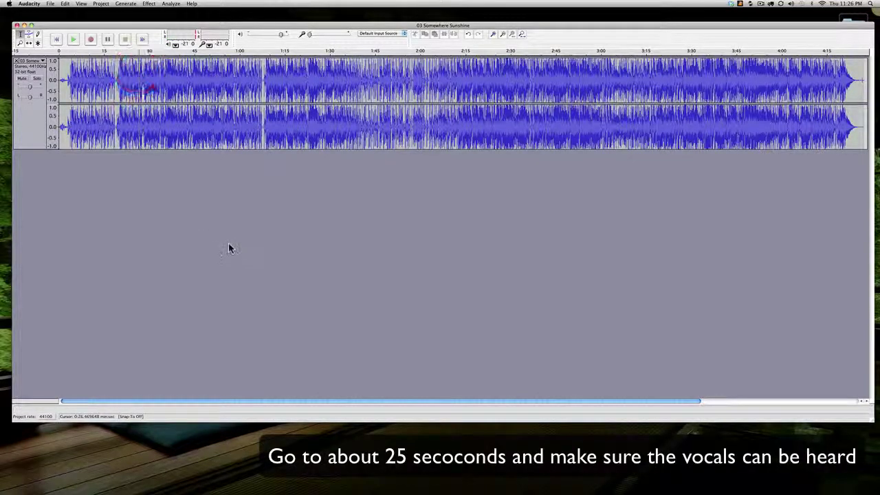
key(space)
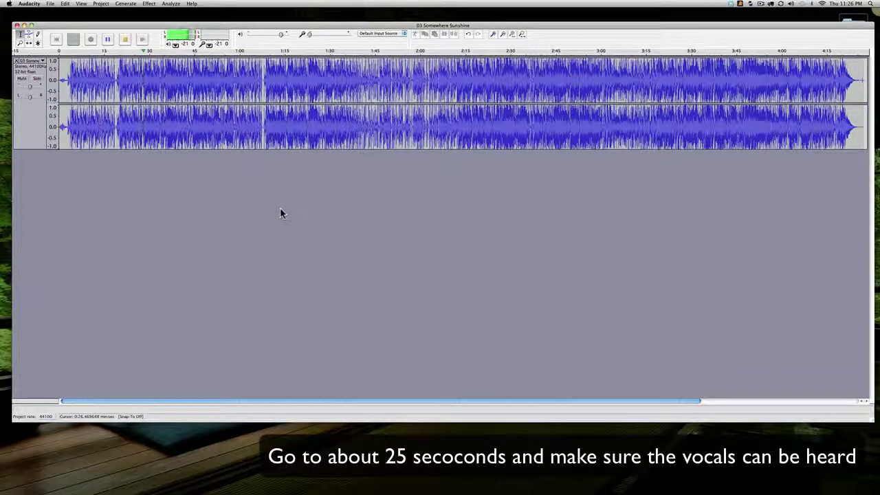
key(space)
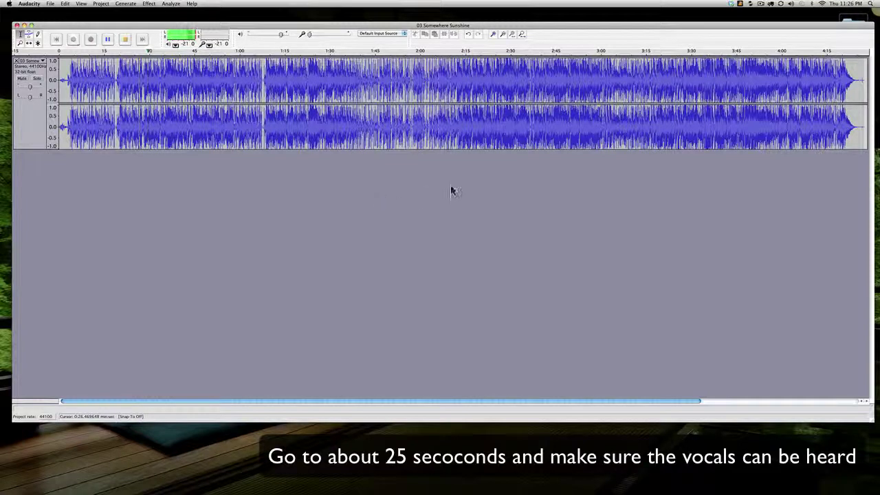
Delete all audio from about 30 seconds to the end of the track
drag(860, 81, 148, 66)
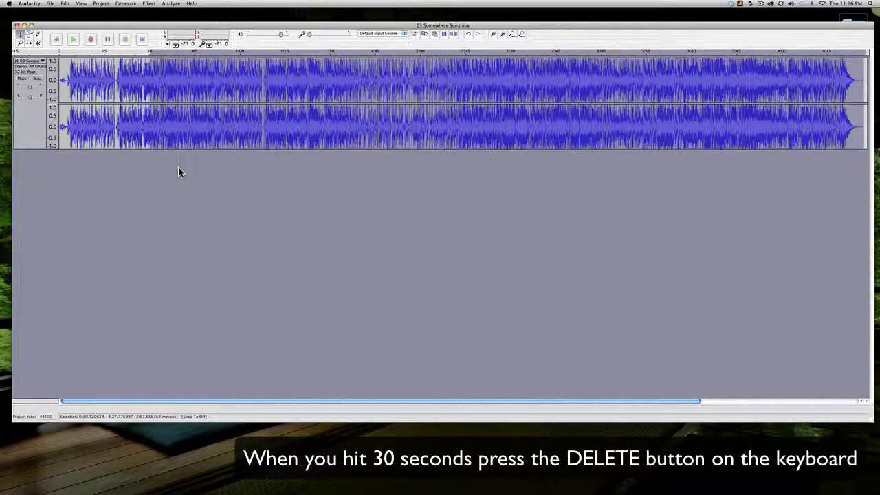
key(Delete)
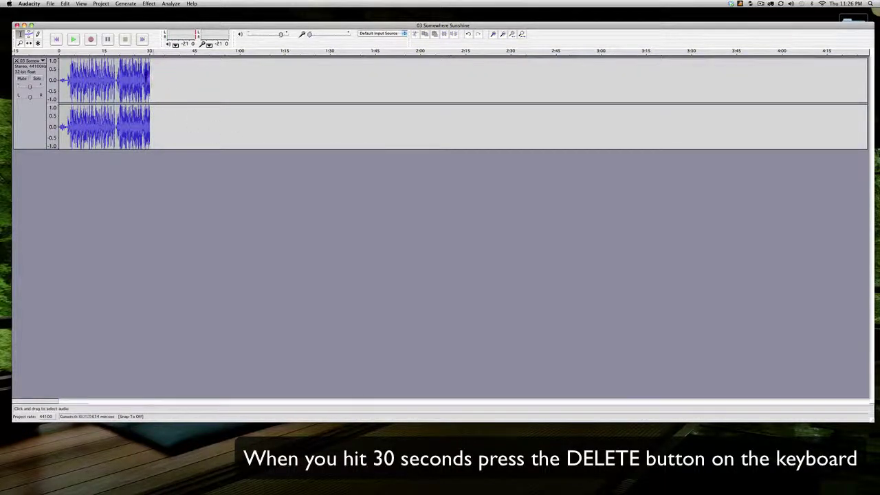
Apply Fade Out to the end of the clip from about 28.5 seconds and play the ending back
click(147, 79)
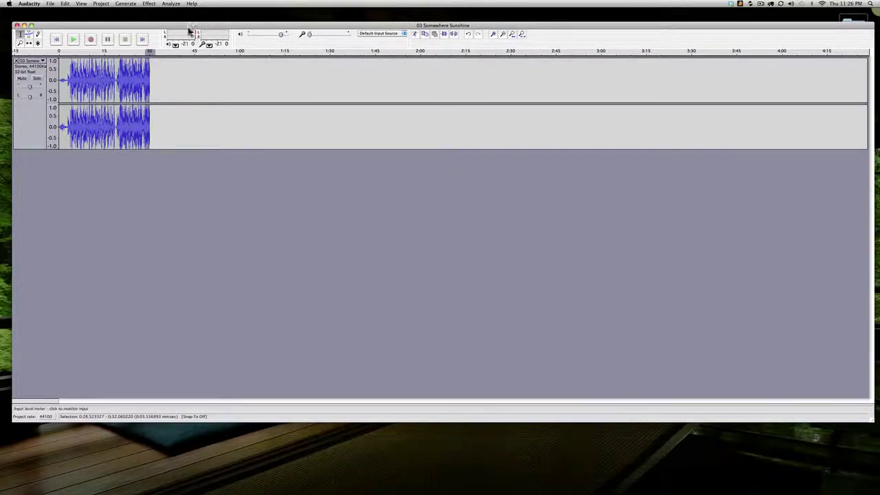
click(148, 4)
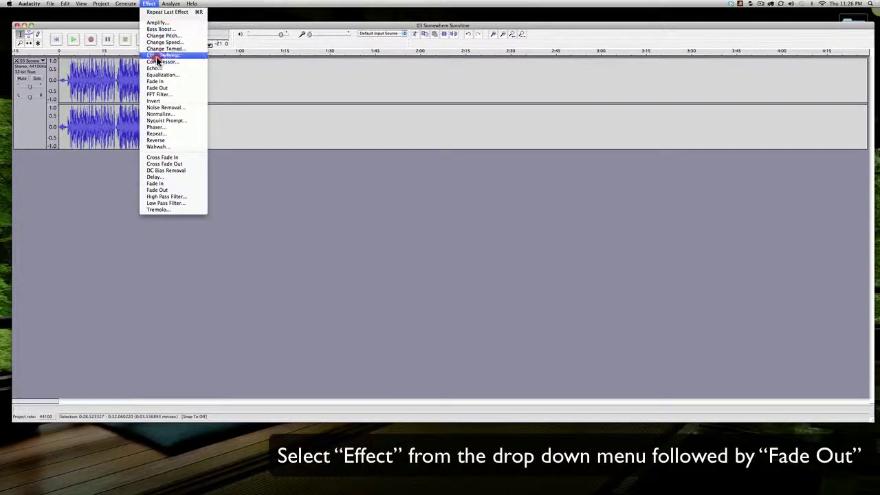
click(161, 89)
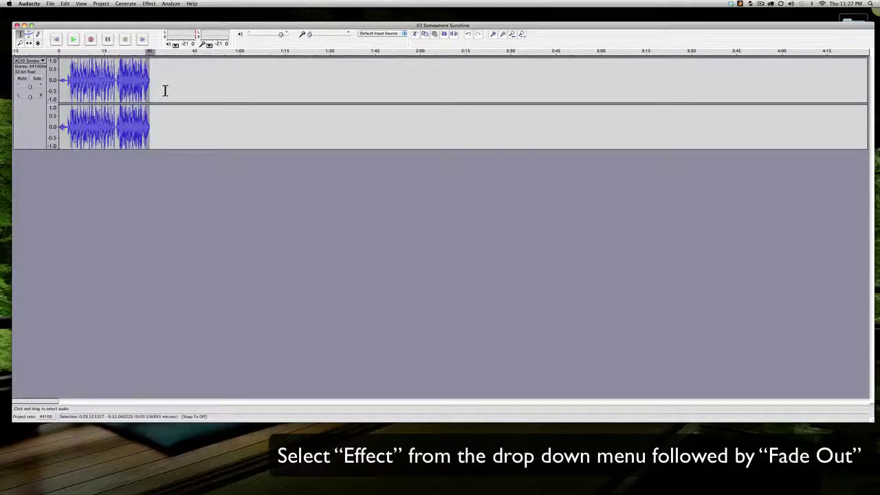
click(142, 71)
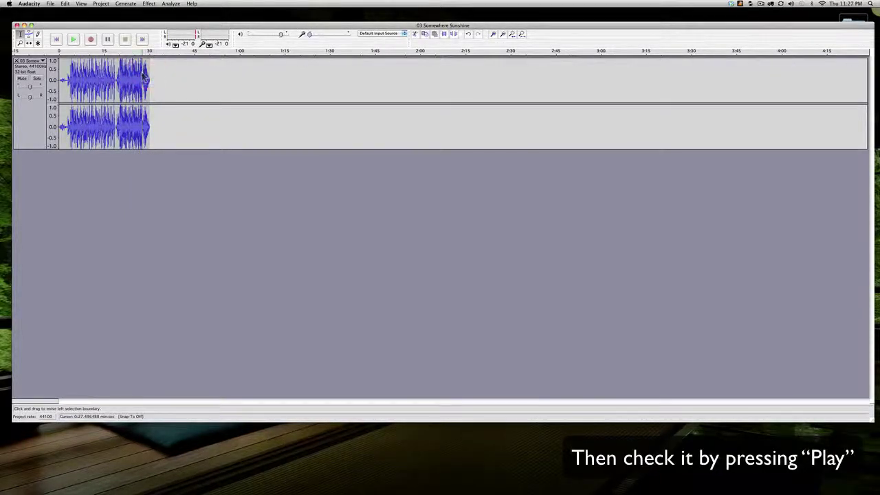
click(72, 40)
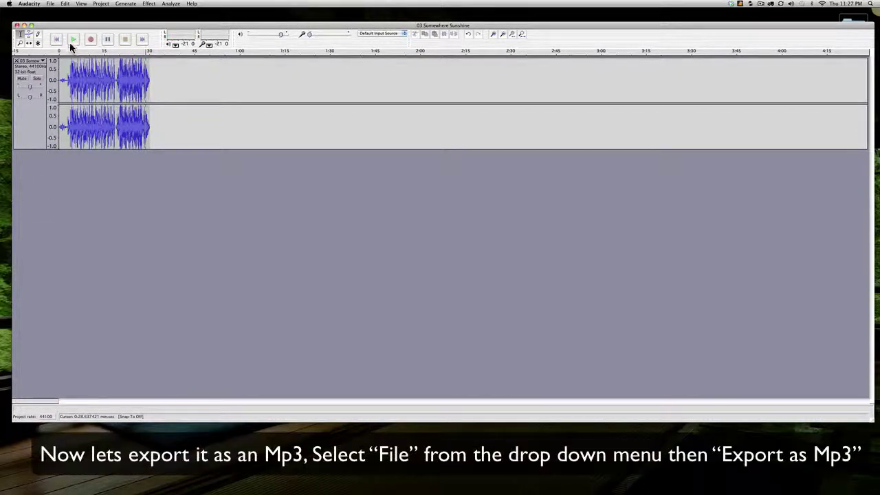
Start exporting the clip as an MP3 and choose the album's samples folder as the destination
click(50, 3)
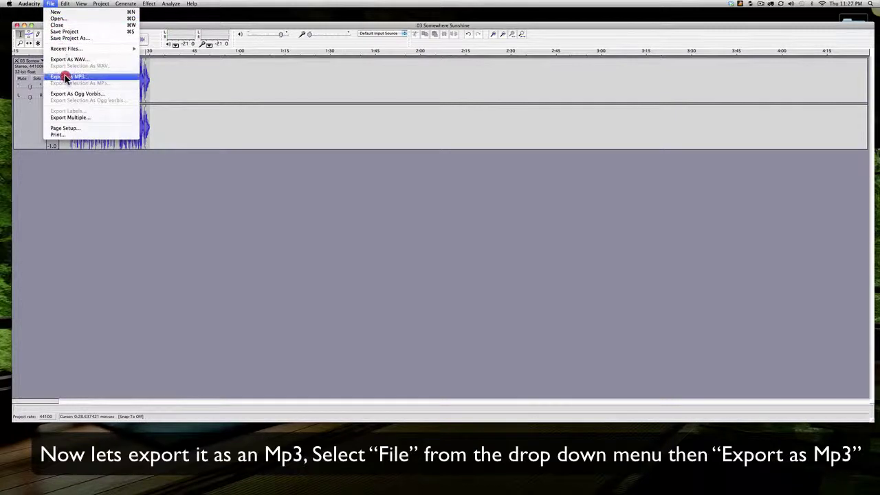
click(66, 78)
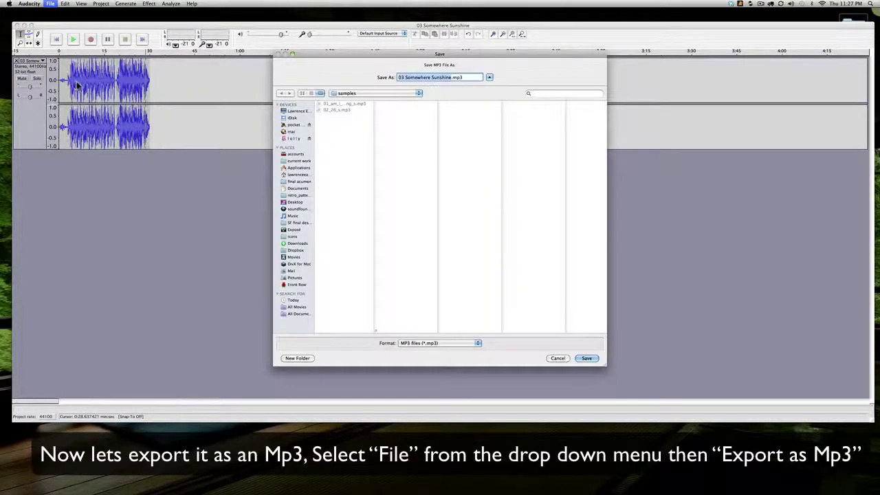
click(355, 93)
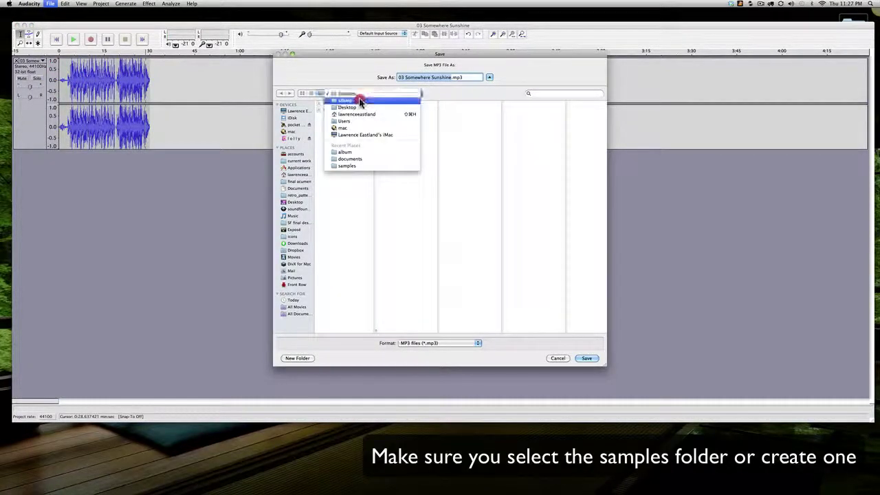
click(356, 103)
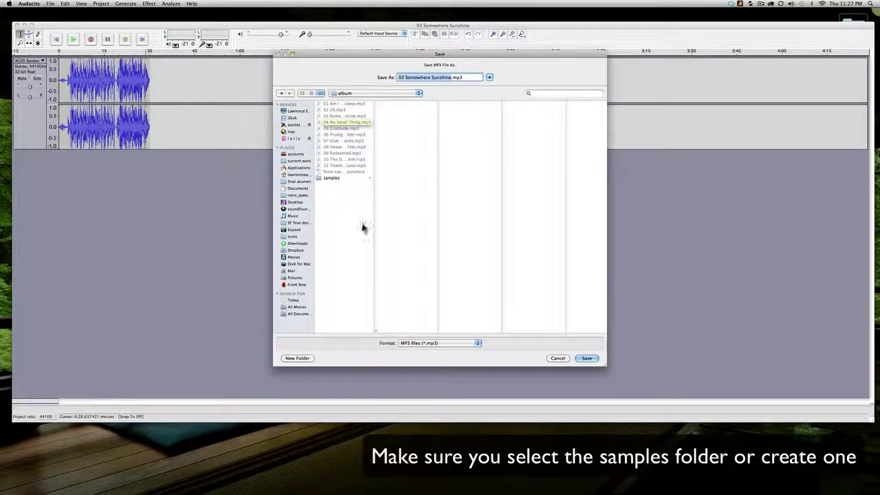
drag(374, 330, 414, 331)
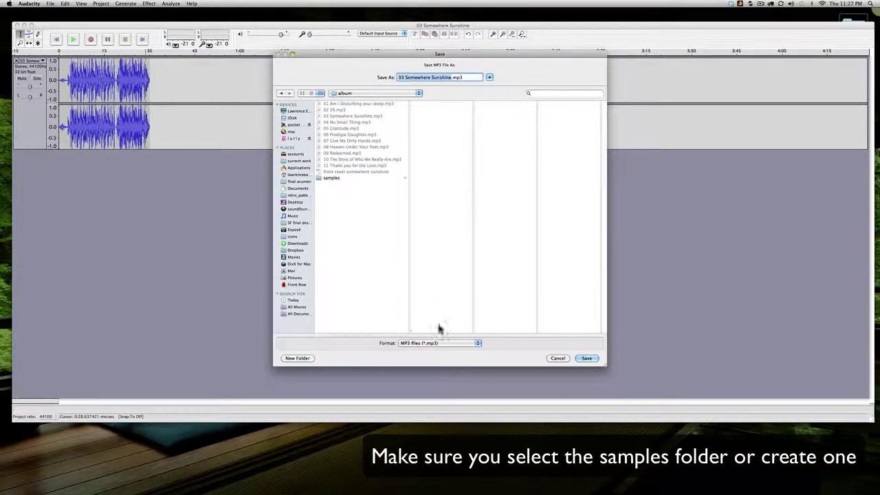
click(345, 177)
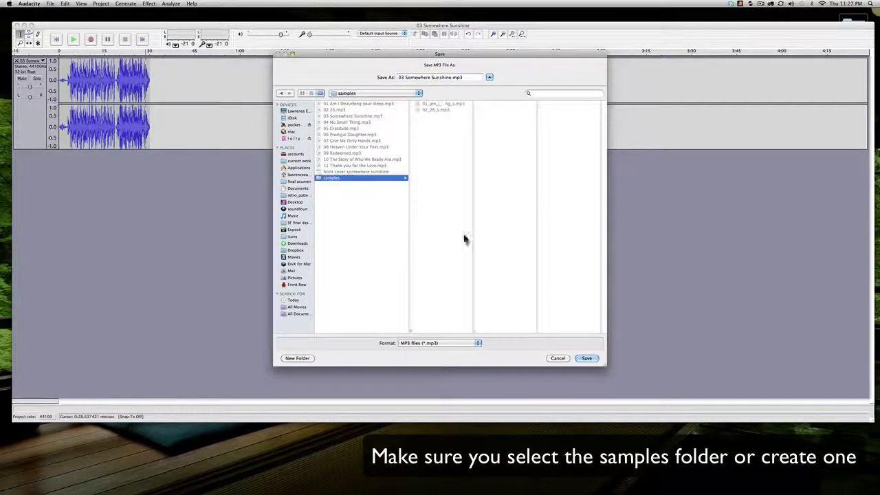
Name the export 03_somewhere_sunshine_s.mp3, without spaces, and save it
click(452, 77)
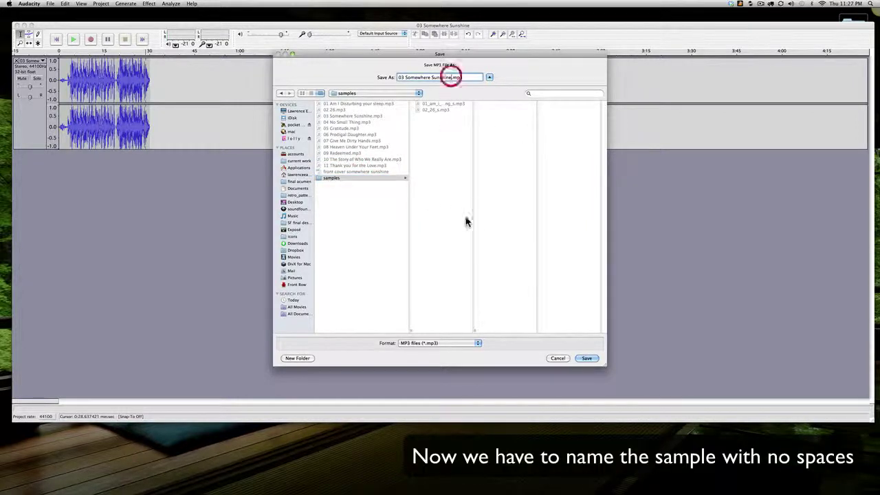
drag(475, 334, 499, 333)
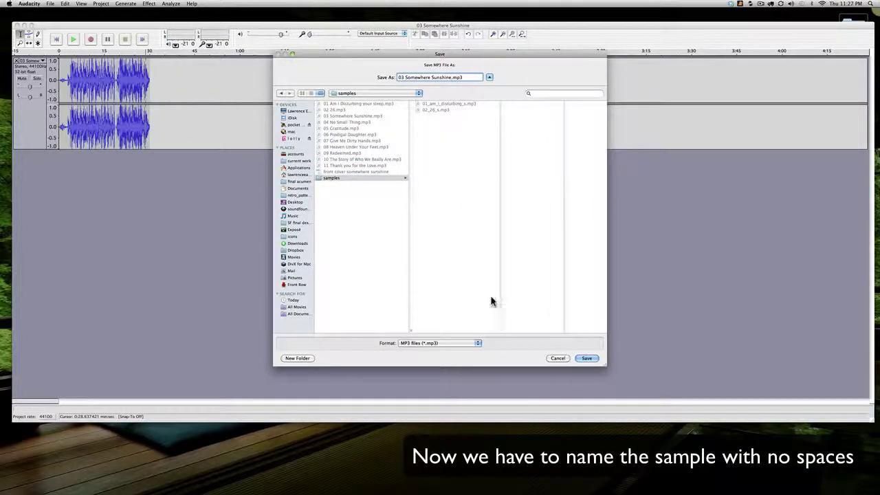
text(_s)
click(406, 77)
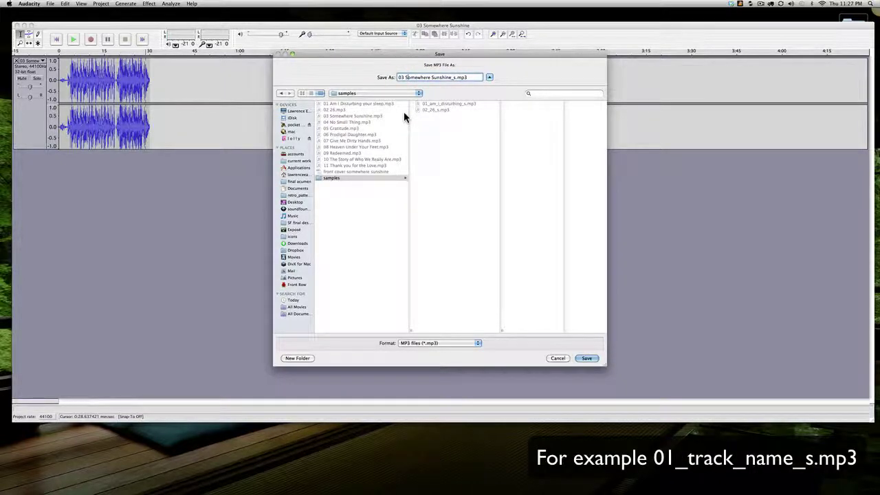
key(BackSpace)
key(BackSpace)
text(_s)
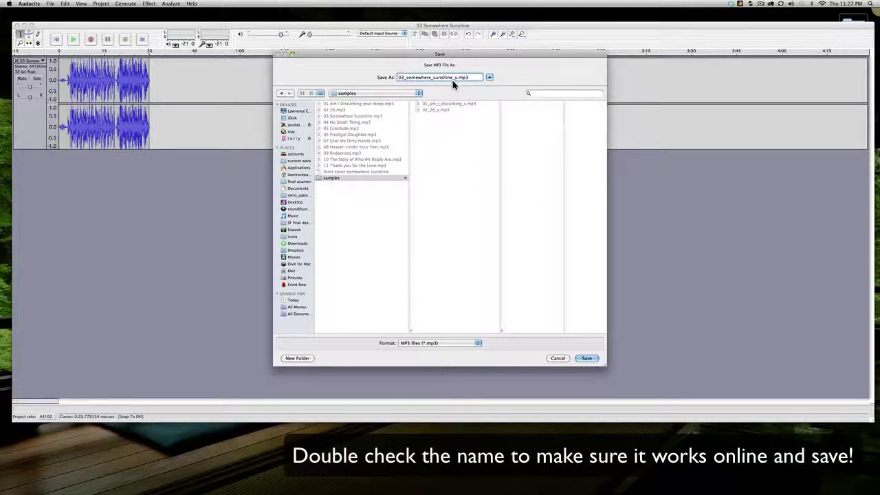
click(588, 359)
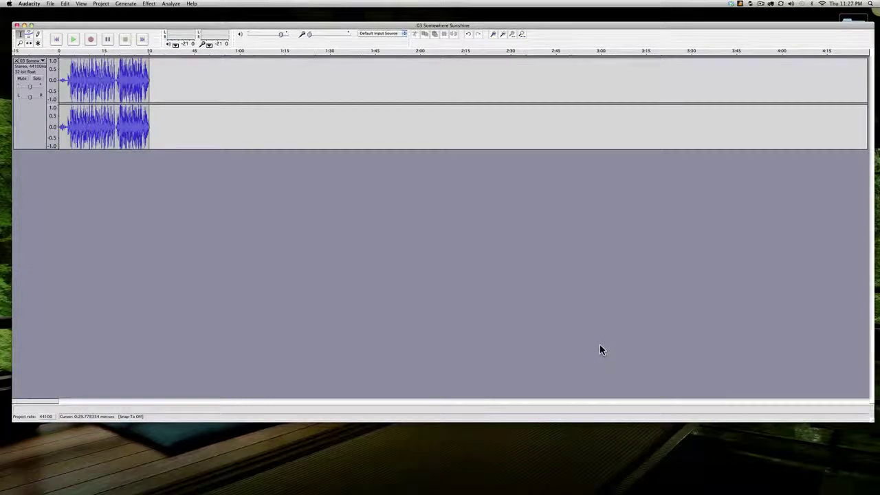
Close the Somewhere Sunshine project without saving changes and check the samples folder for the exported file
click(17, 26)
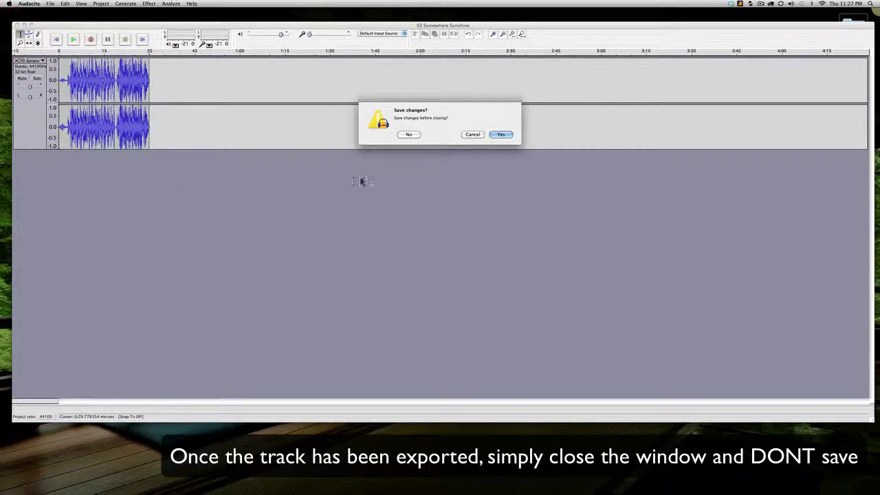
click(408, 134)
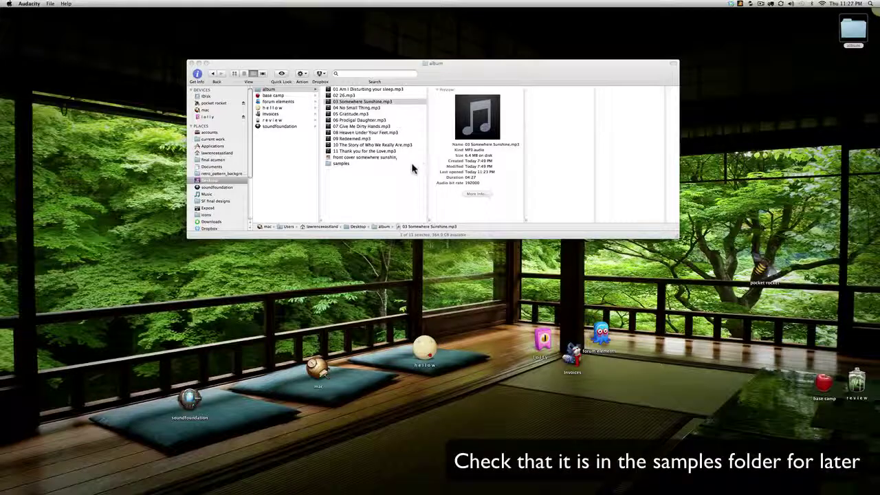
click(368, 164)
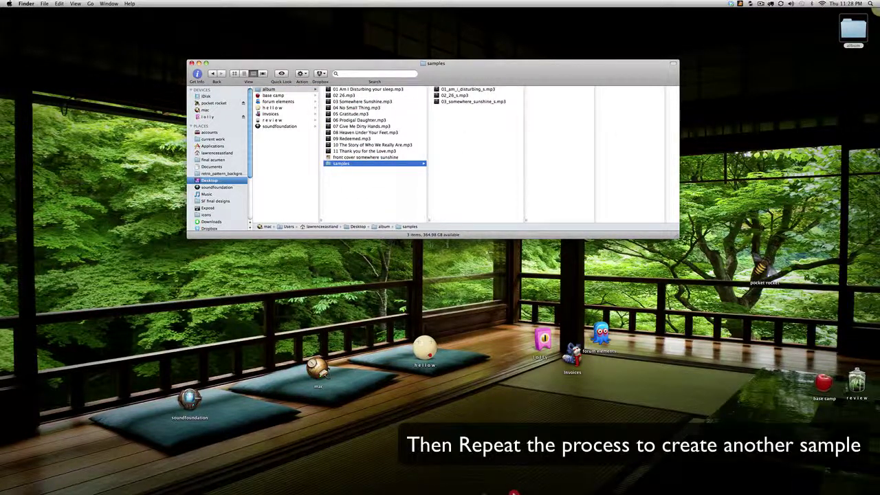
Load the track 04 No Small Thing into Audacity, play its opening and pause playback
click(504, 476)
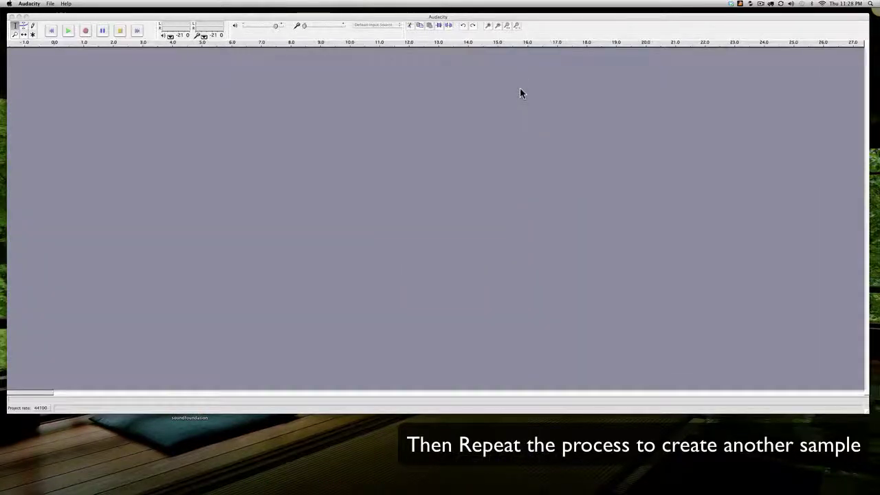
click(68, 33)
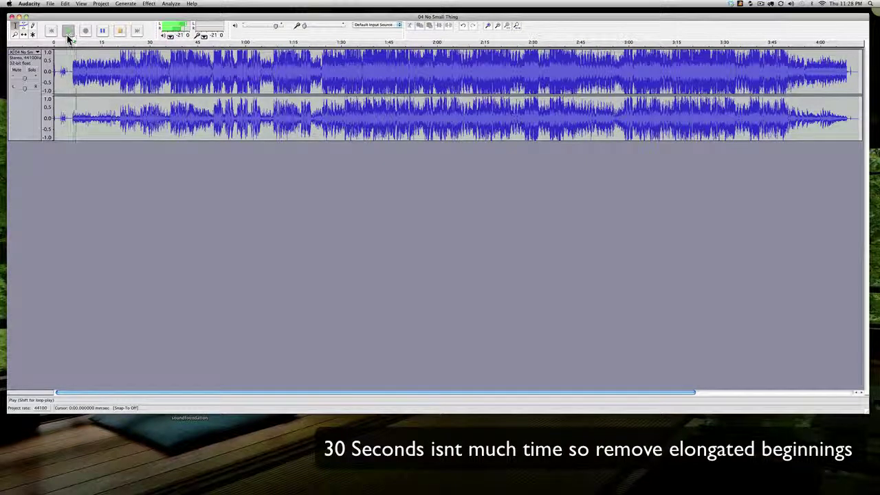
click(103, 31)
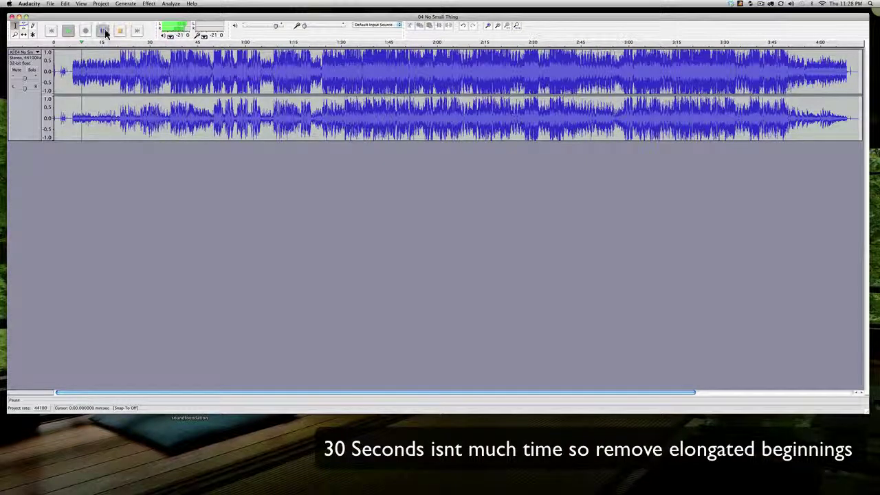
Stop playback and delete about the first 4.7 seconds of No Small Thing to remove the slow intro
drag(54, 68, 67, 69)
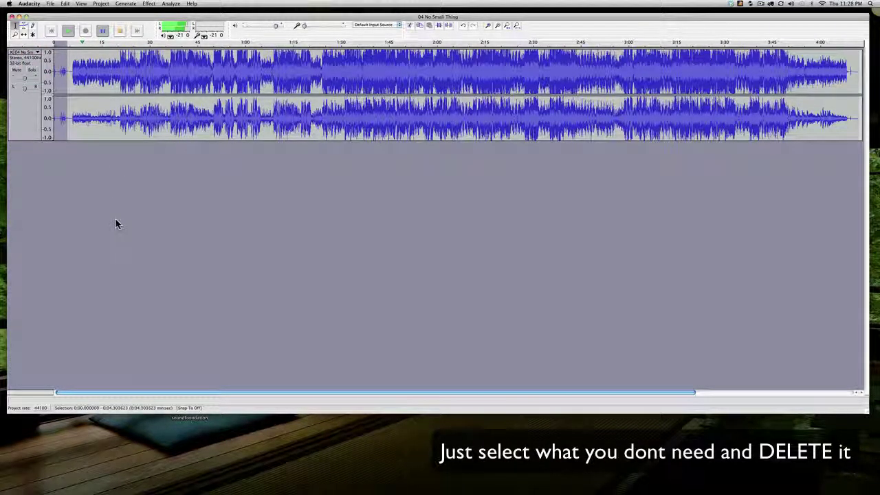
click(74, 75)
drag(69, 72, 44, 74)
click(67, 30)
click(119, 31)
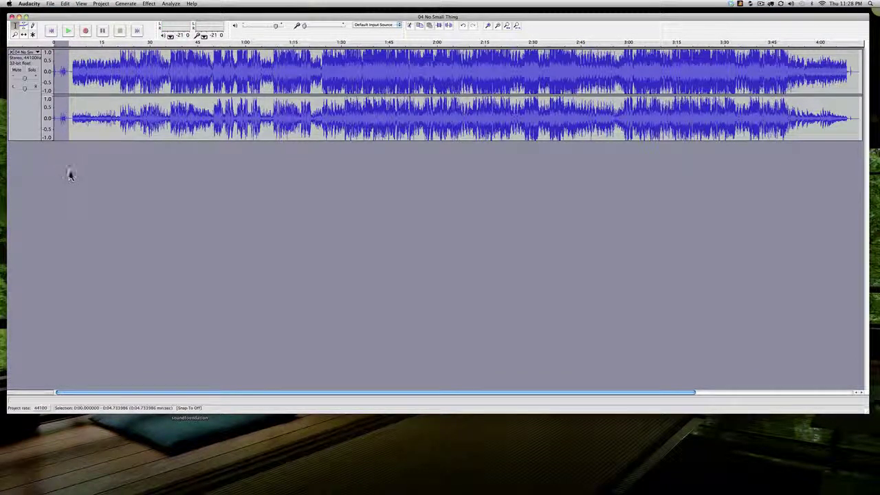
key(Delete)
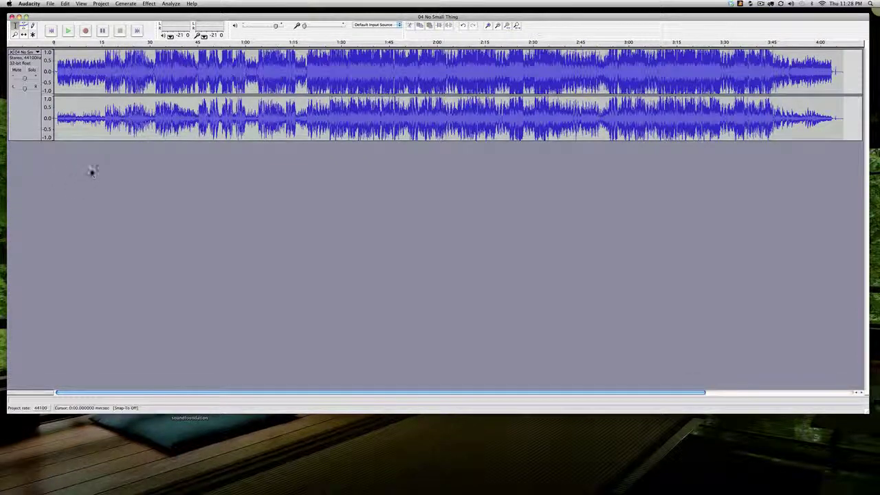
Trim No Small Thing to about its first 30 seconds and fade out the audio from about 0:28.4 to the end
drag(849, 69, 146, 57)
key(Delete)
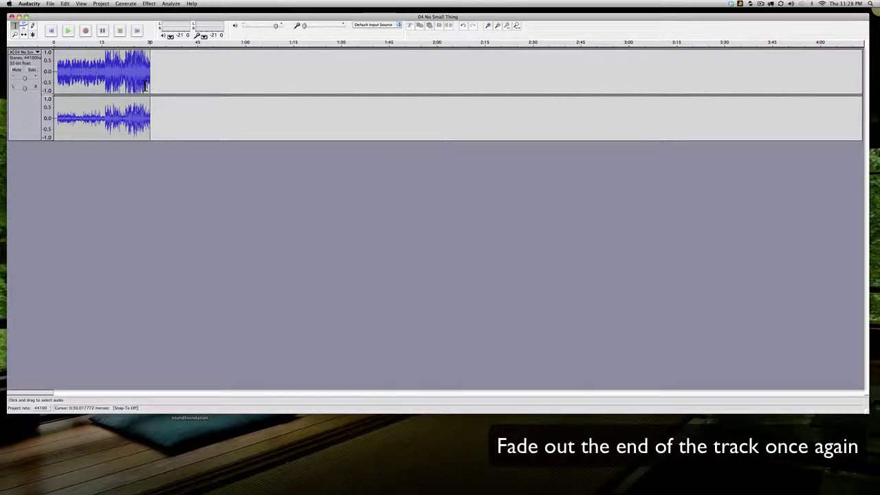
drag(153, 69, 145, 68)
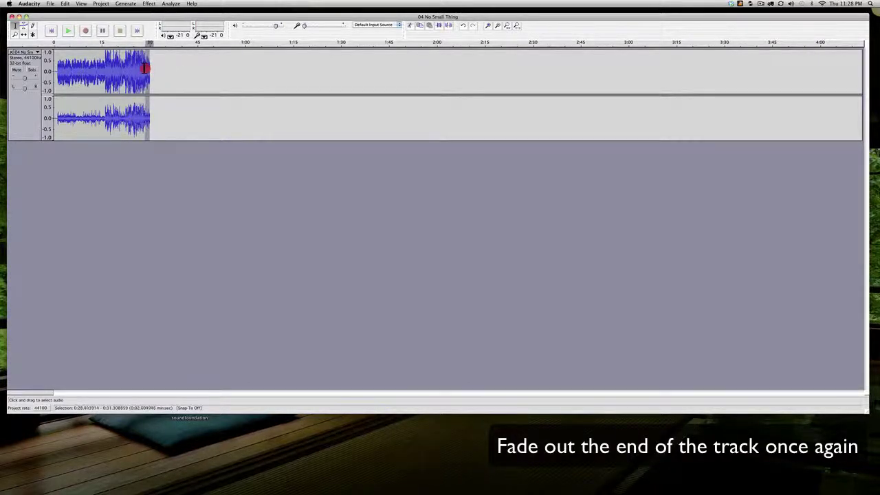
click(148, 4)
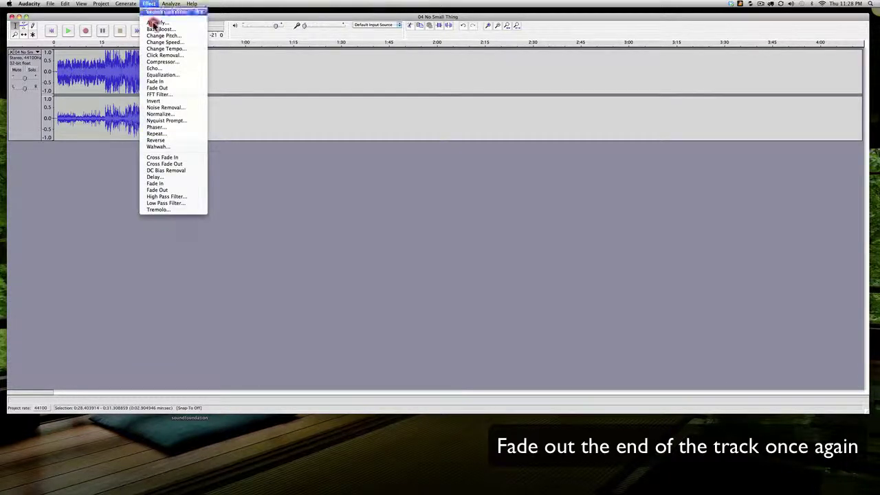
click(162, 87)
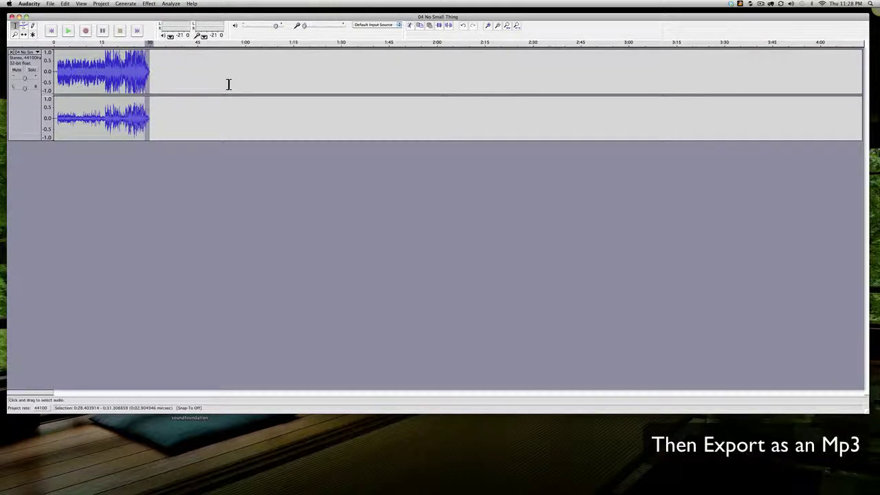
click(174, 104)
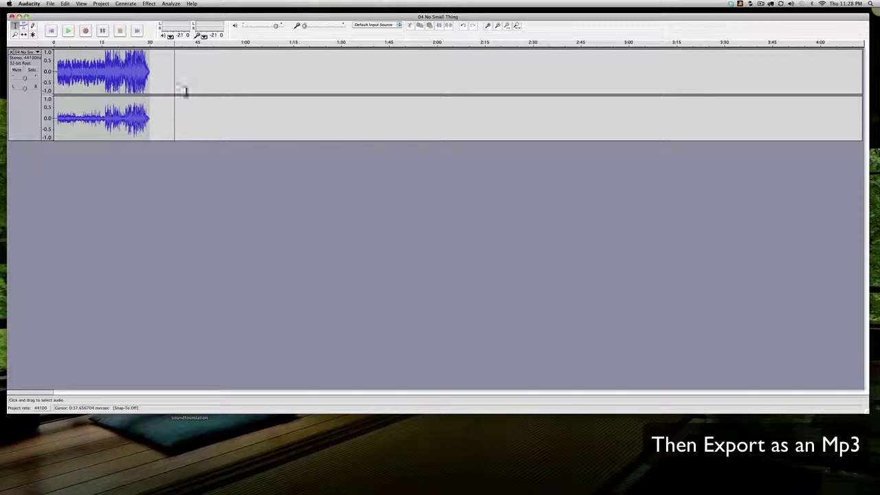
Start exporting No Small Thing as MP3 and choose the samples folder inside the album folder as destination
click(51, 4)
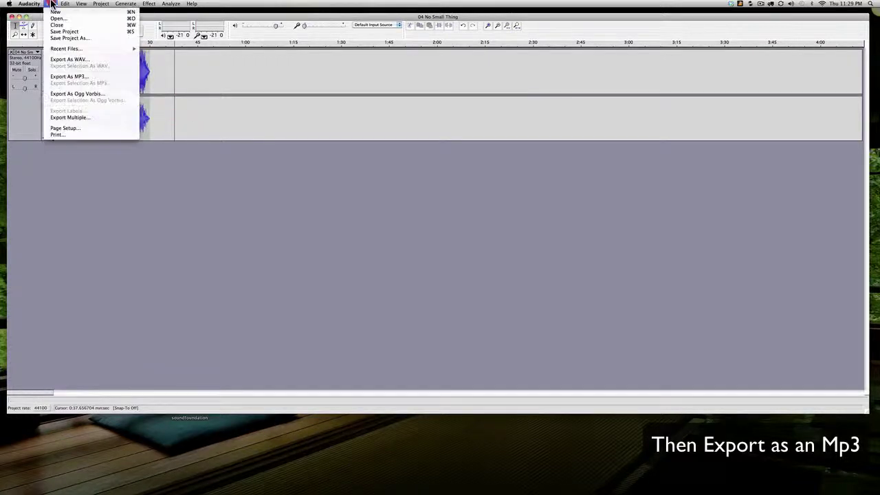
click(84, 82)
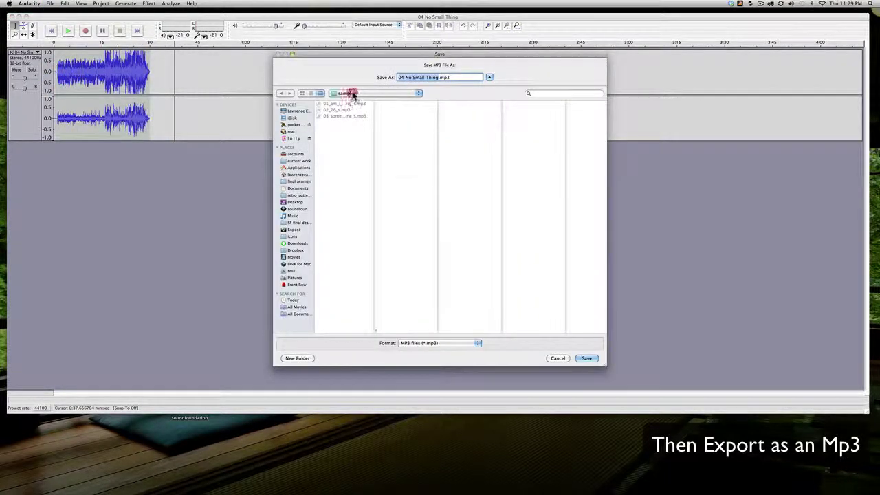
click(349, 93)
click(355, 101)
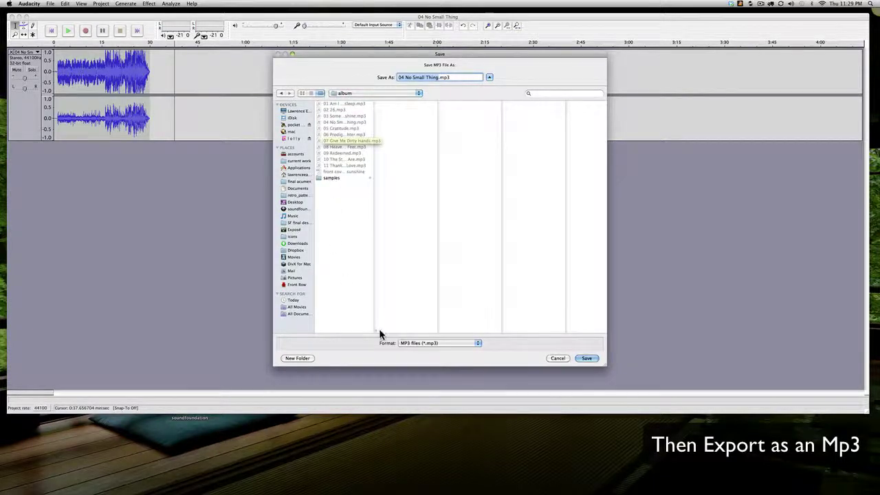
drag(380, 332, 429, 263)
click(323, 178)
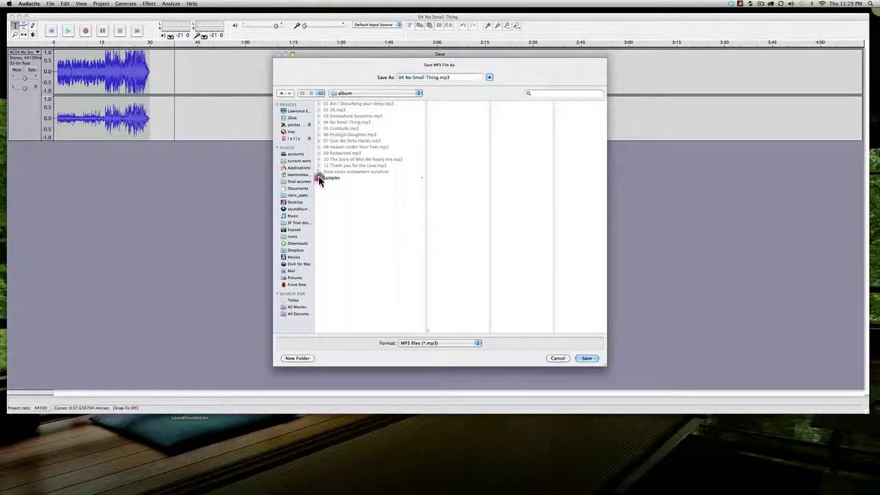
drag(492, 332, 535, 332)
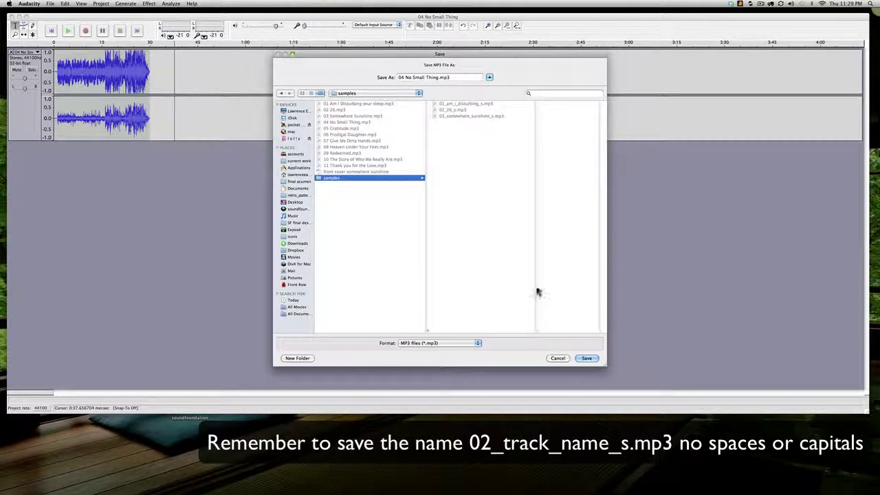
Name the export 04_no_small_thing_s.mp3, in lowercase with underscores instead of spaces, and save it
click(438, 77)
double_click(406, 77)
key(BackSpace)
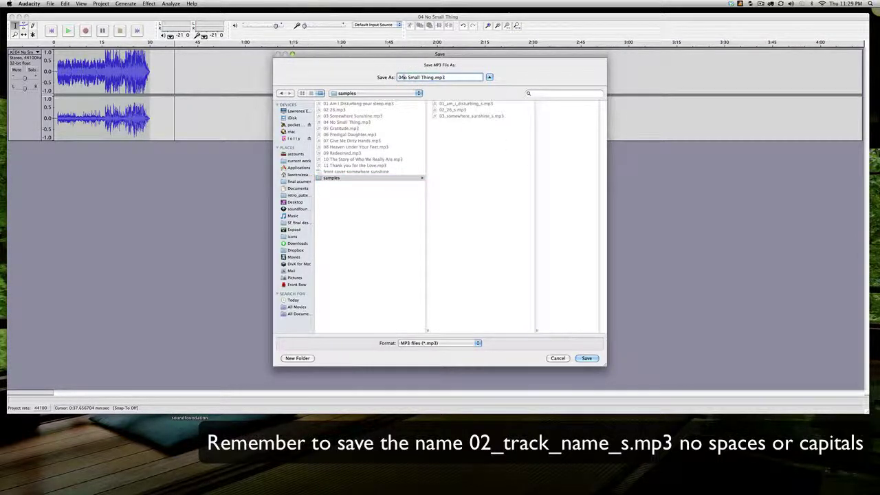
text(_no)
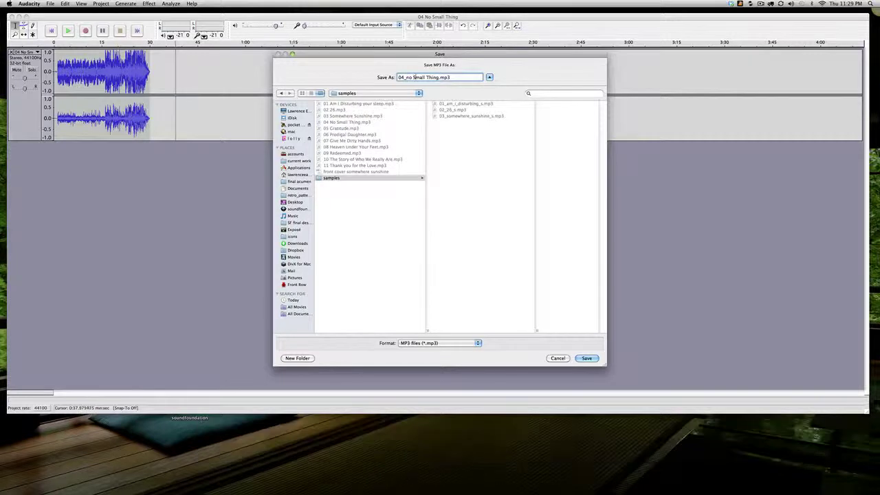
click(414, 77)
key(BackSpace)
key(BackSpace)
text(_s)
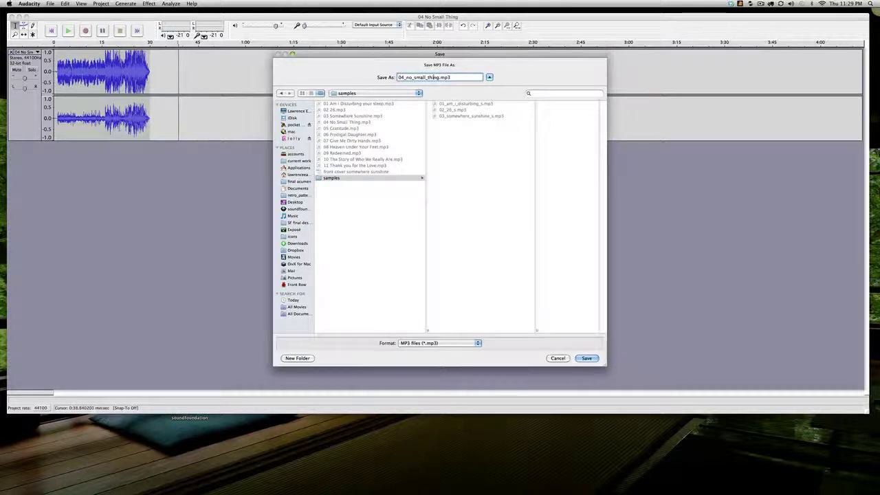
text(_s)
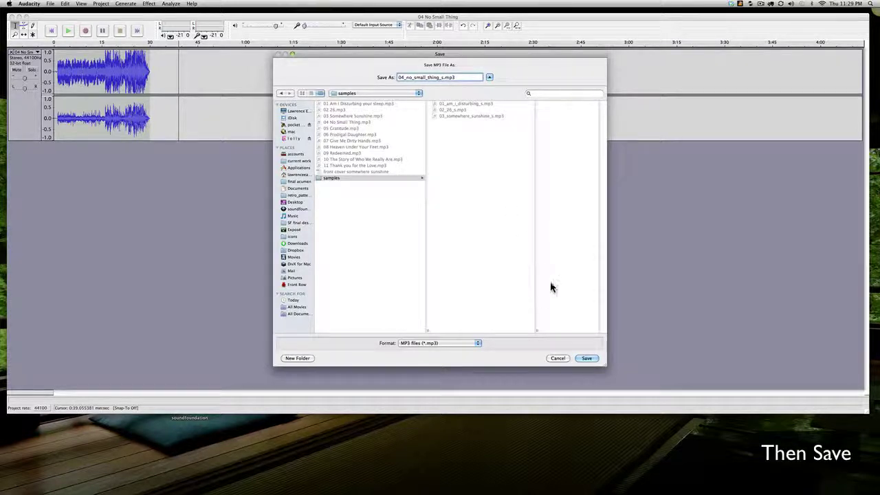
click(586, 358)
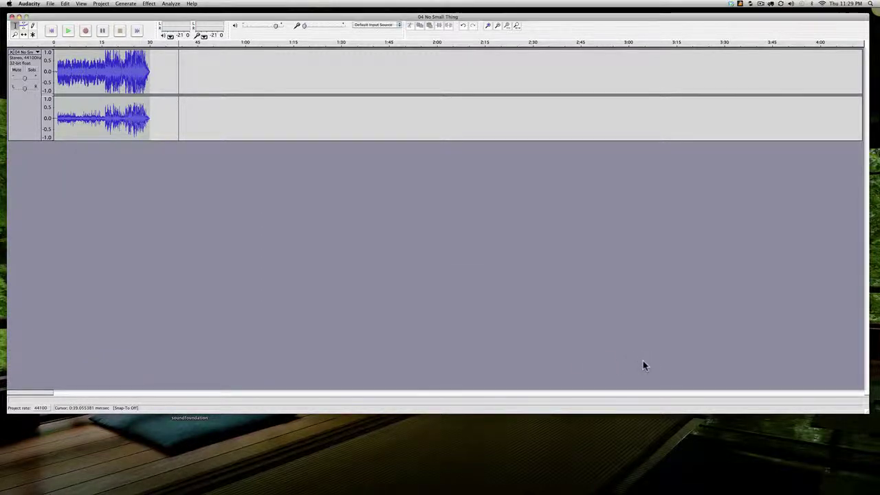
Close the No Small Thing project without saving changes and check the samples folder in Finder for the exported file
click(11, 17)
click(409, 135)
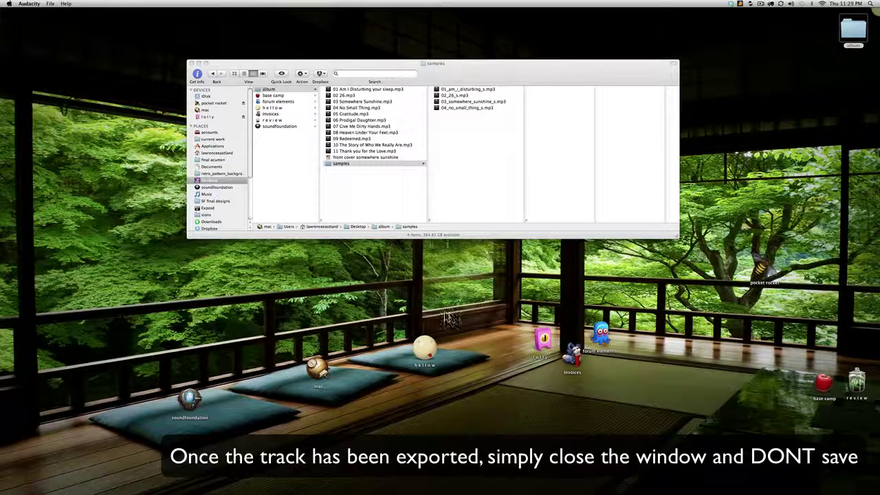
click(388, 205)
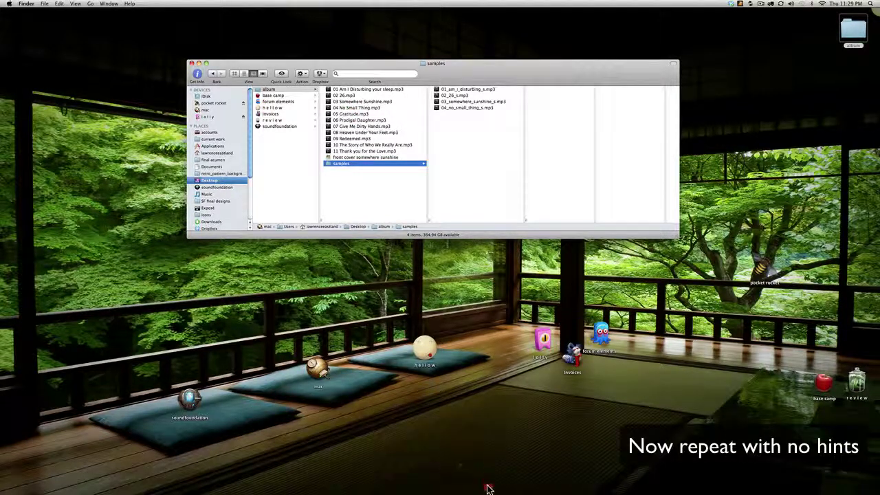
Load the track 05 Gratitude into Audacity, play its opening and stop playback
mouse_move(488, 488)
click(504, 472)
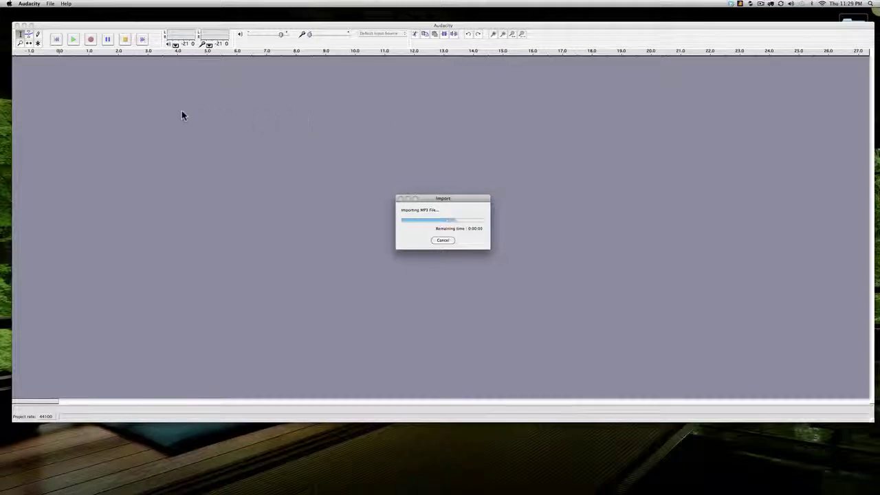
click(72, 39)
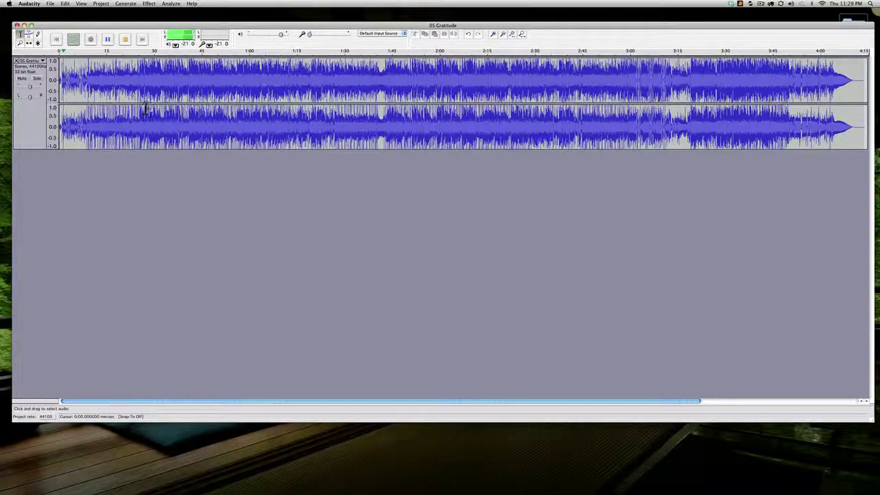
click(124, 69)
click(122, 40)
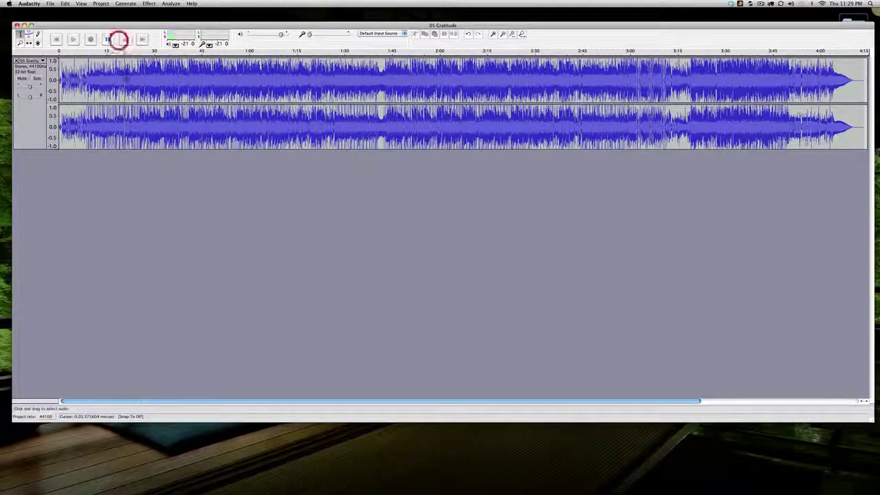
Audition Gratitude from several points between about 0:21 and 0:29 to find where to end the sample
click(127, 73)
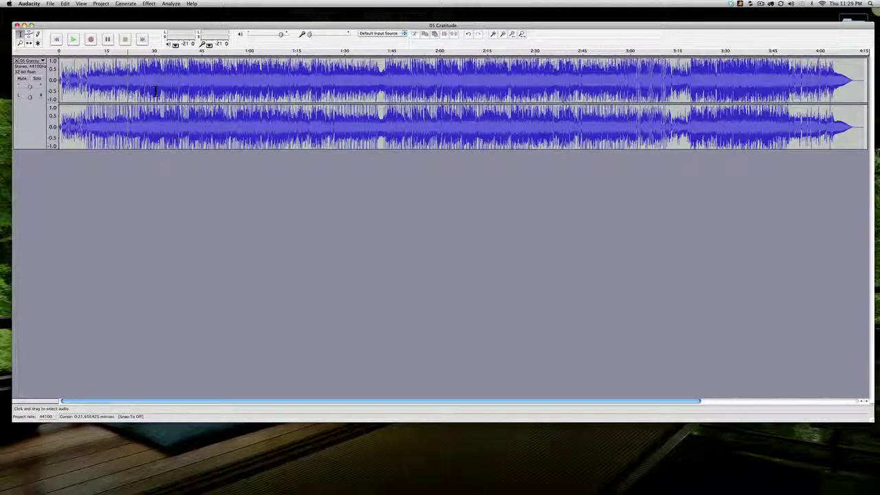
click(137, 79)
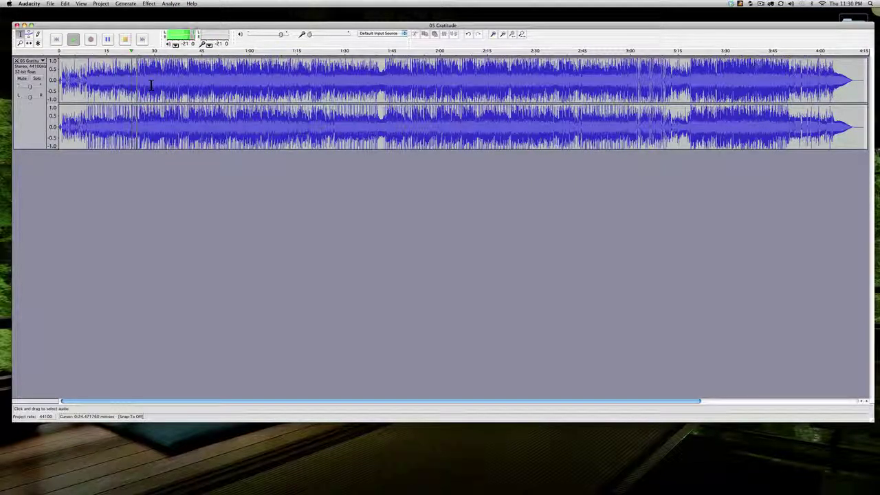
key(space)
click(150, 82)
key(space)
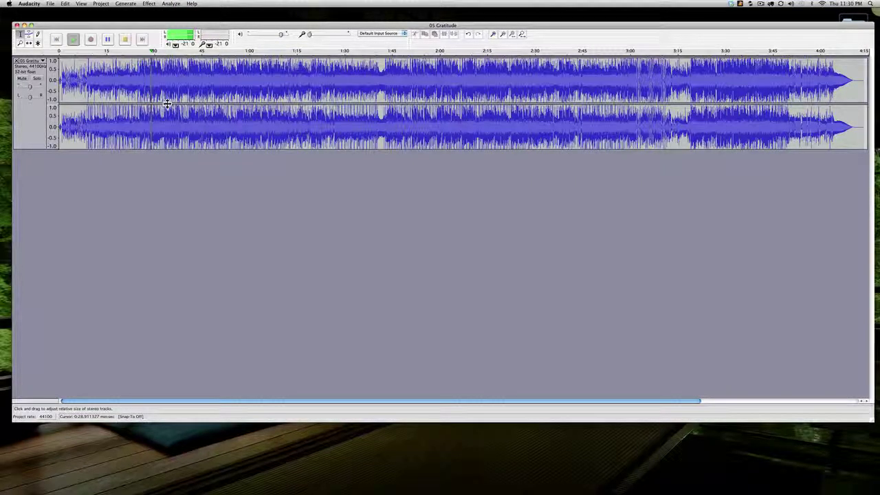
key(space)
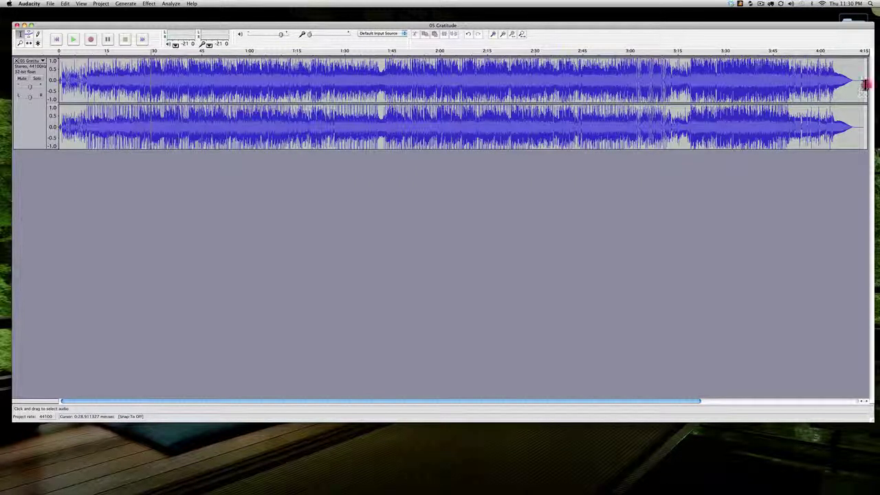
Trim Gratitude to about its first 30 seconds and fade out about the last 1.9 seconds
drag(865, 83, 153, 90)
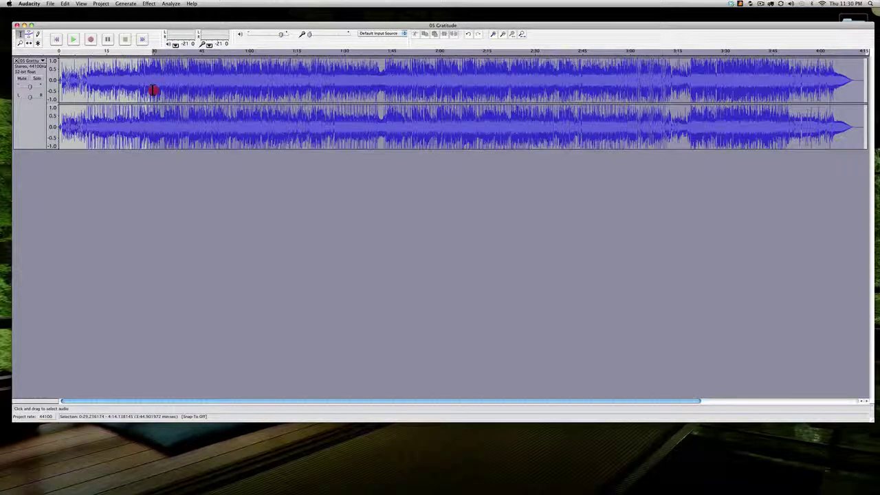
key(Delete)
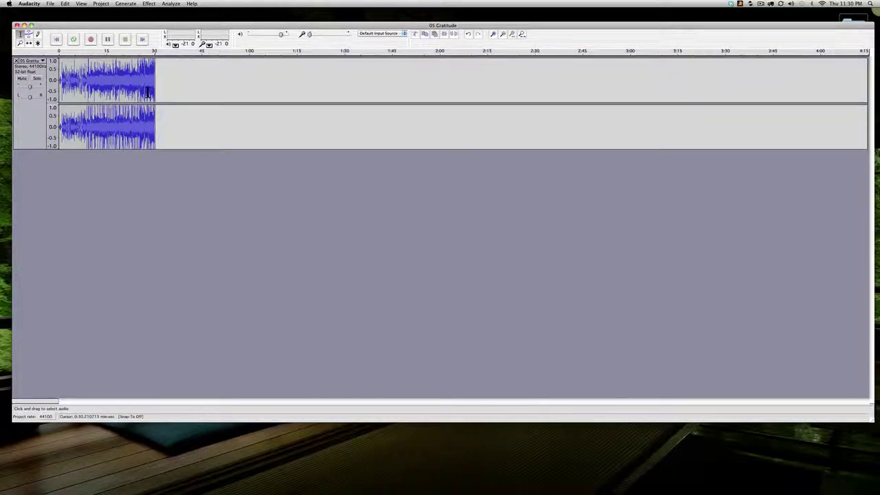
key(shift+Left)
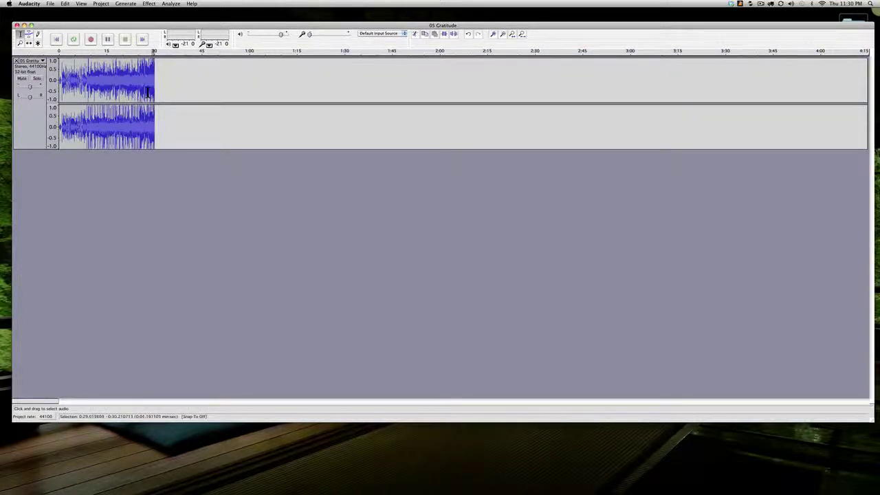
click(148, 4)
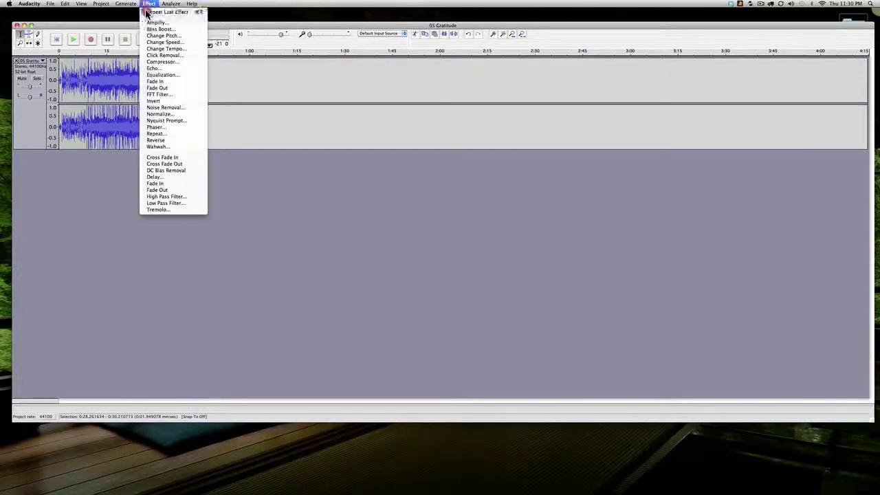
click(205, 89)
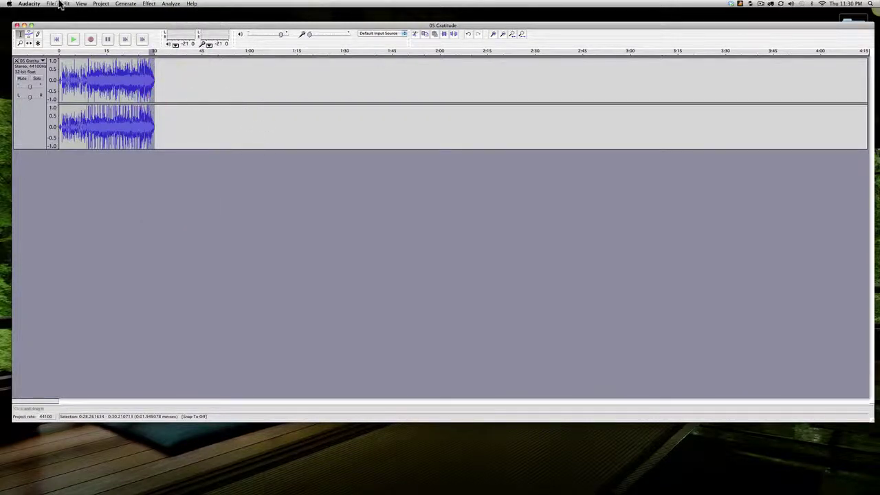
Export Gratitude as 05_gratitude_s.mp3 to the samples folder and close its project without saving changes
click(51, 3)
click(72, 77)
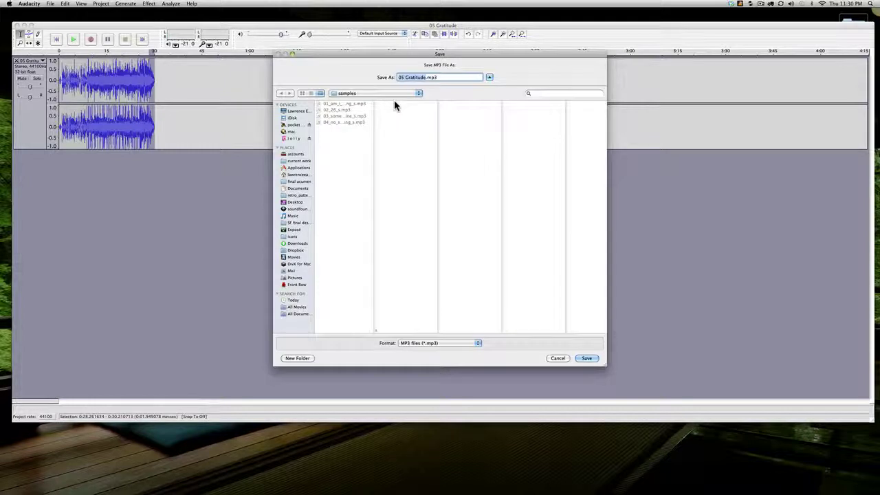
click(405, 77)
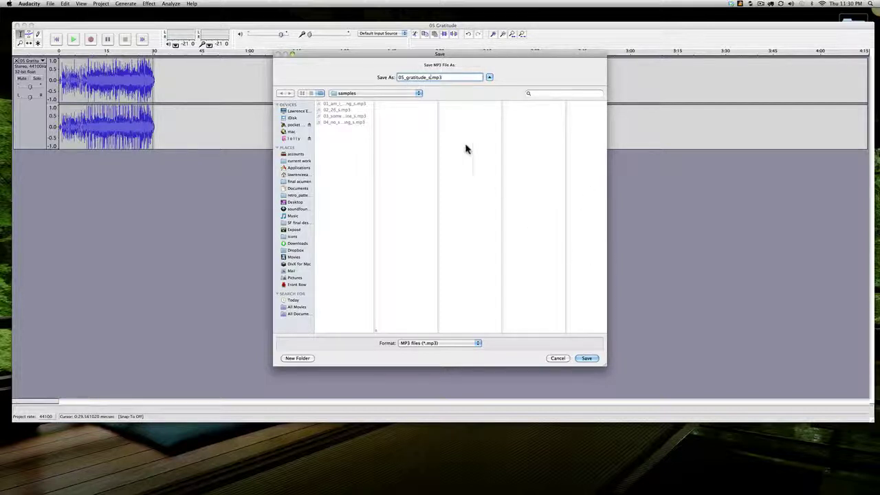
click(587, 358)
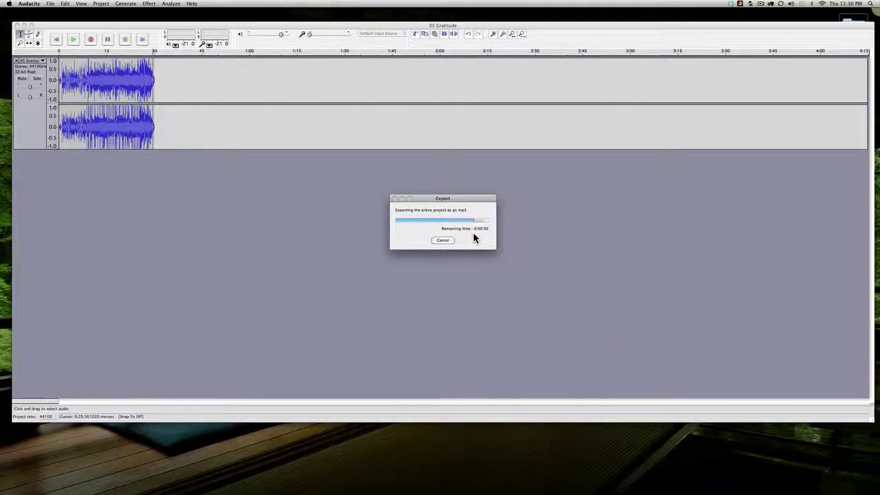
click(17, 25)
click(411, 138)
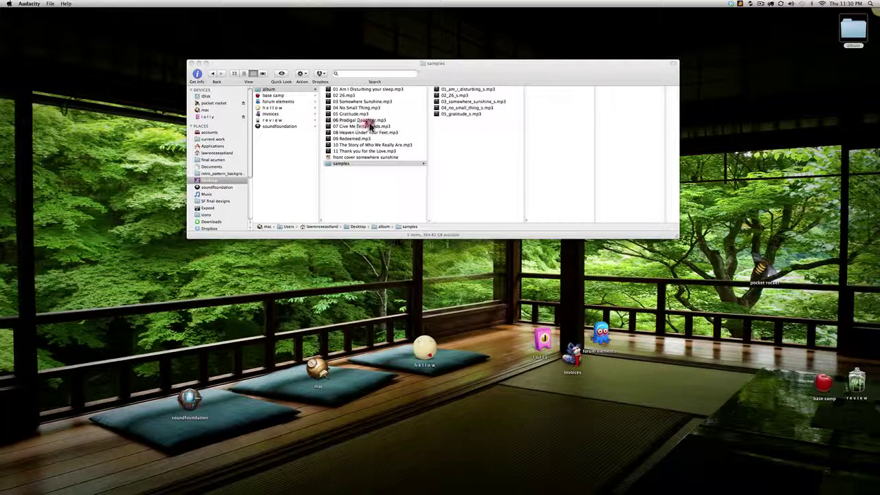
Load the track 06 Prodigal Daughter into Audacity and play it from the beginning
mouse_move(448, 481)
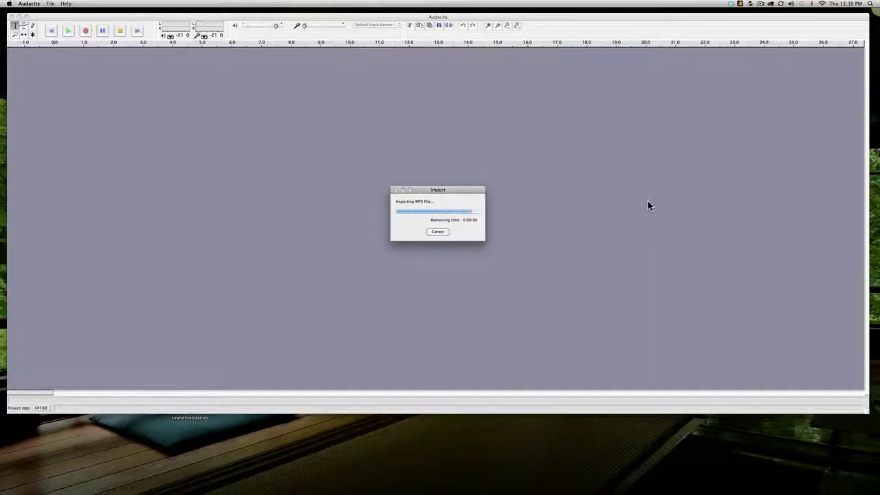
click(67, 30)
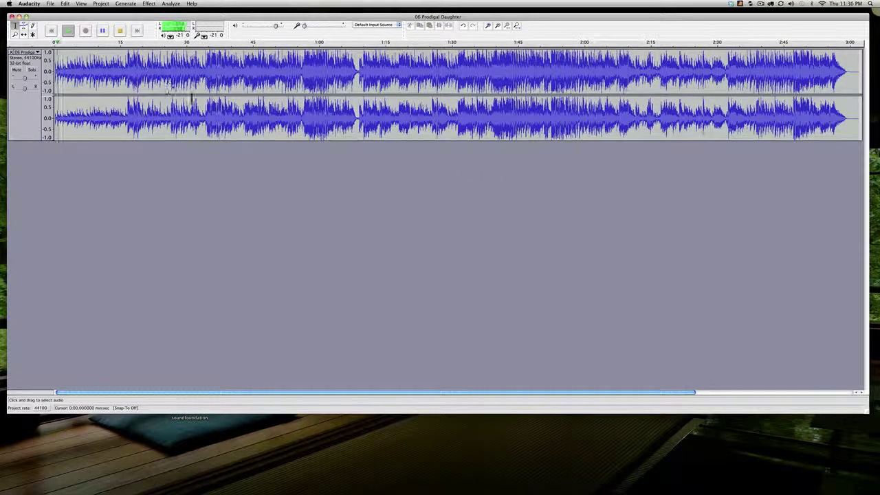
Audition Prodigal Daughter from about 0:30 to check where to end the sample
key(space)
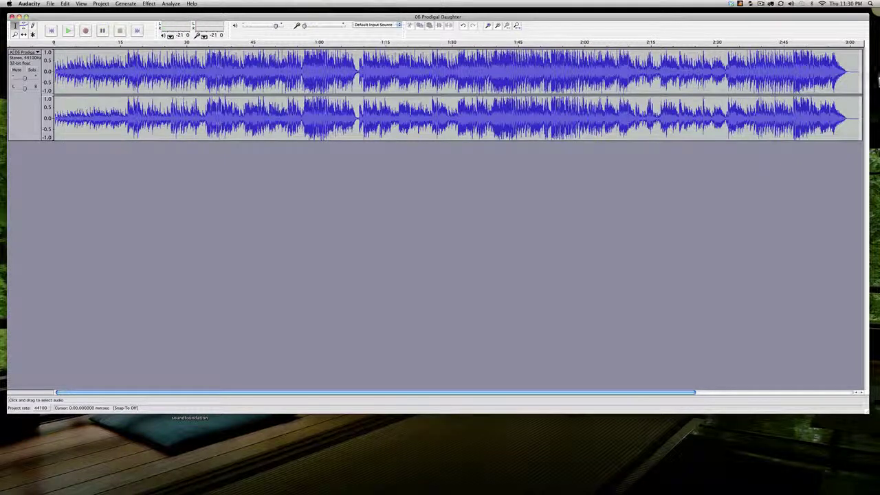
drag(858, 71, 186, 70)
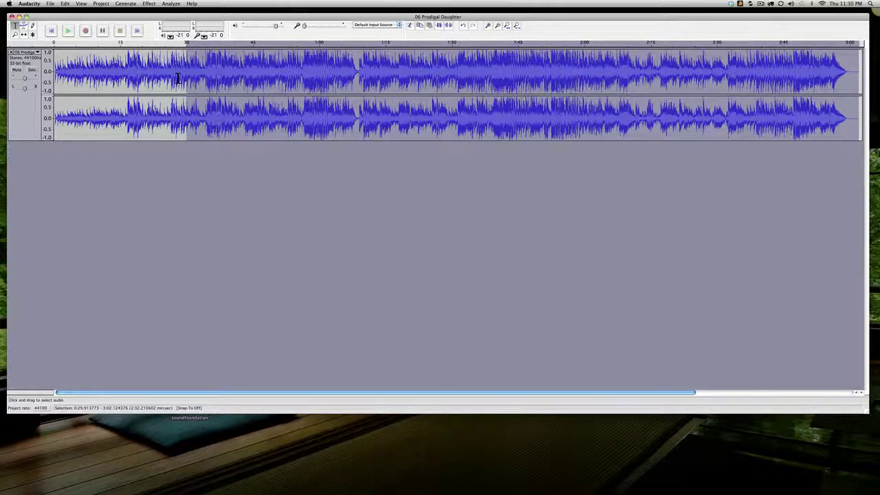
key(Left)
key(space)
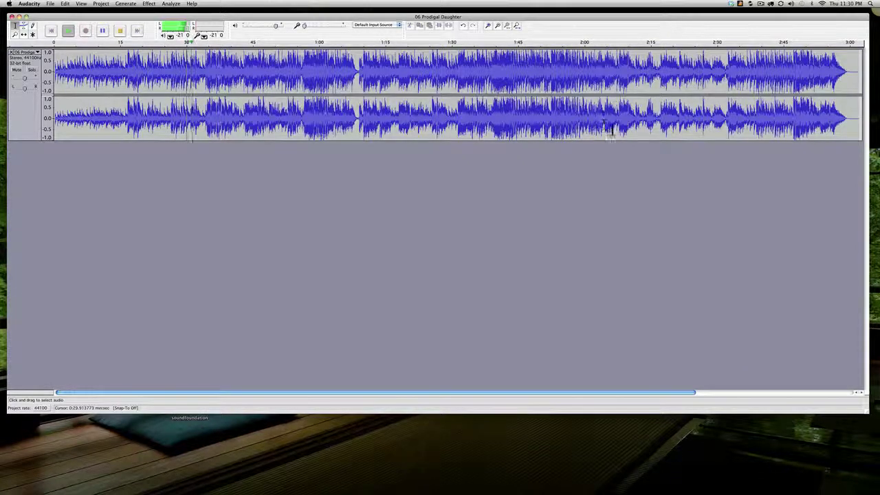
key(space)
Trim Prodigal Daughter to about its first 30.5 seconds and fade out about the last 1.8 seconds
drag(858, 82, 767, 79)
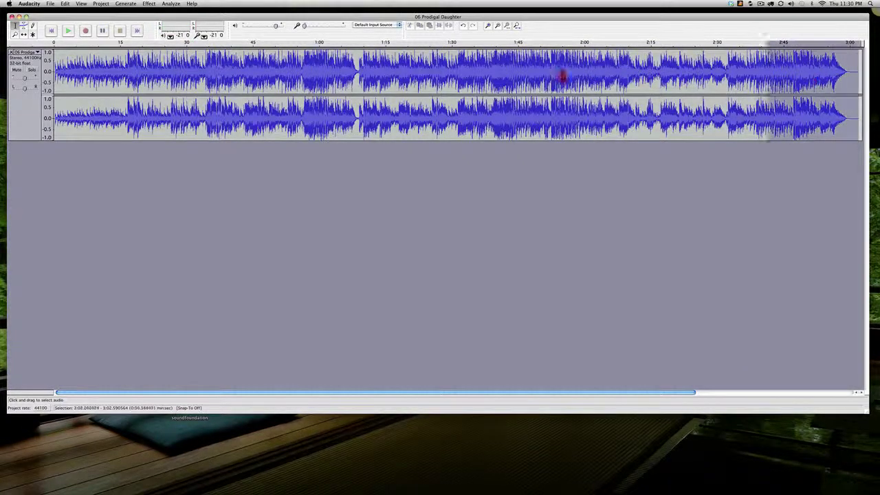
drag(562, 77, 185, 71)
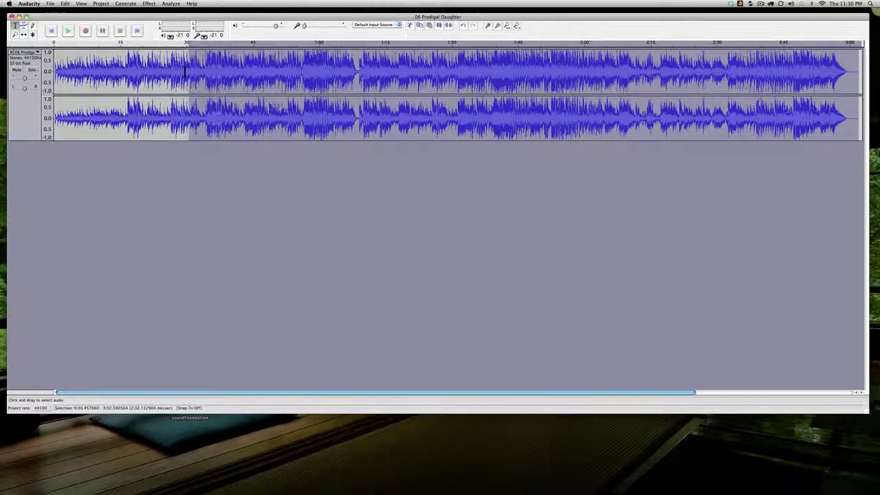
key(Delete)
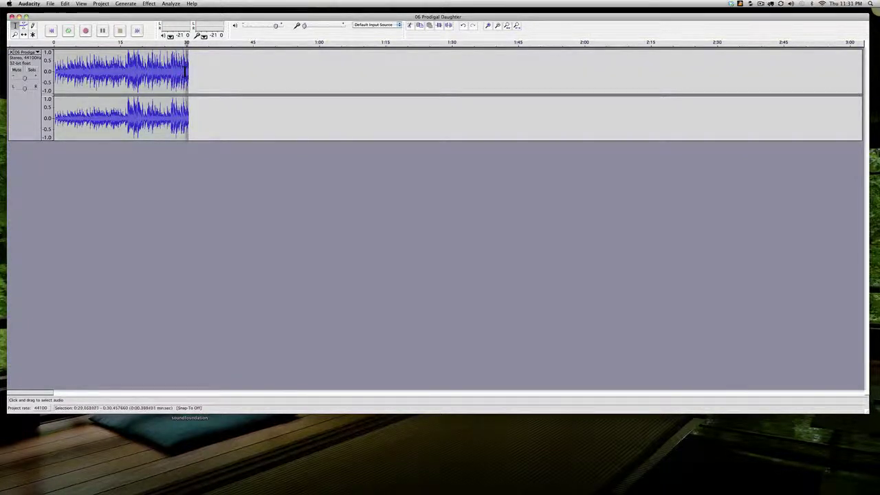
drag(184, 70, 183, 71)
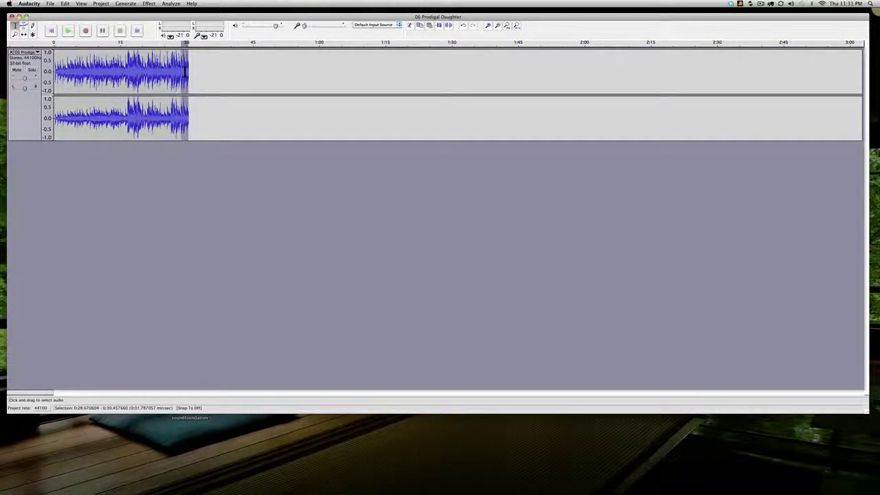
click(148, 3)
click(173, 89)
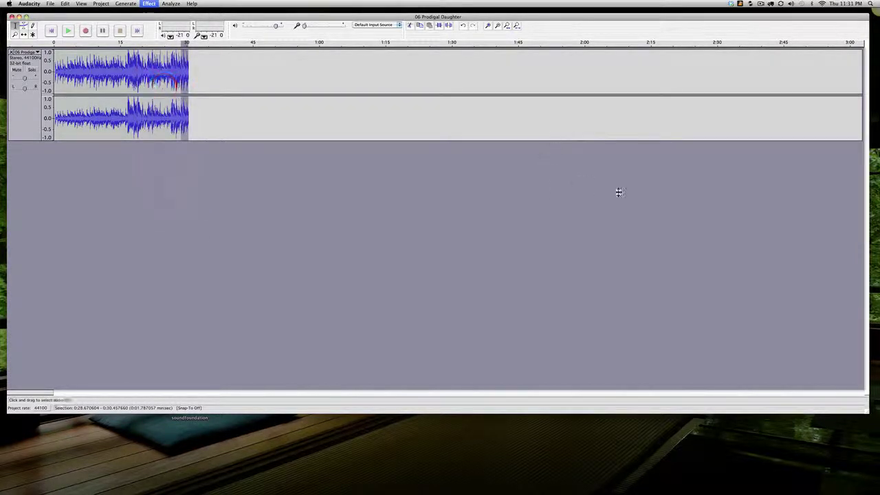
Export Prodigal Daughter as 06_prodigal_daughter_s.mp3 to the samples folder and close its project without saving changes
click(50, 4)
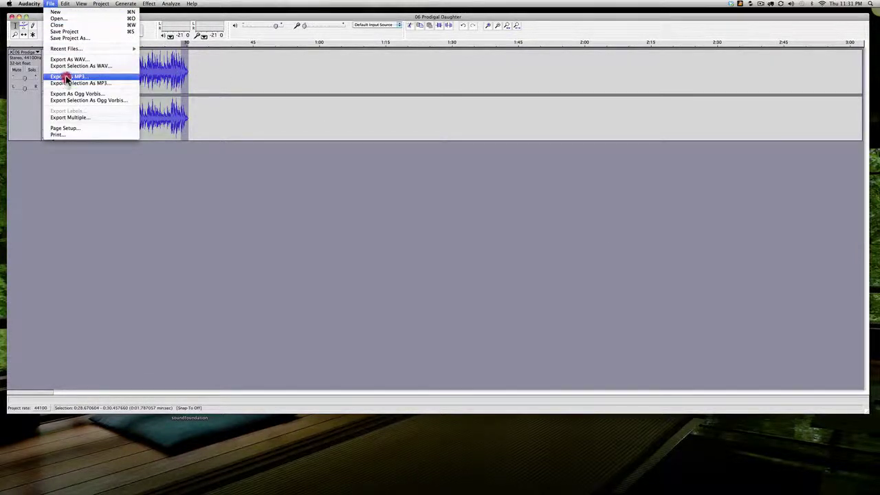
click(82, 76)
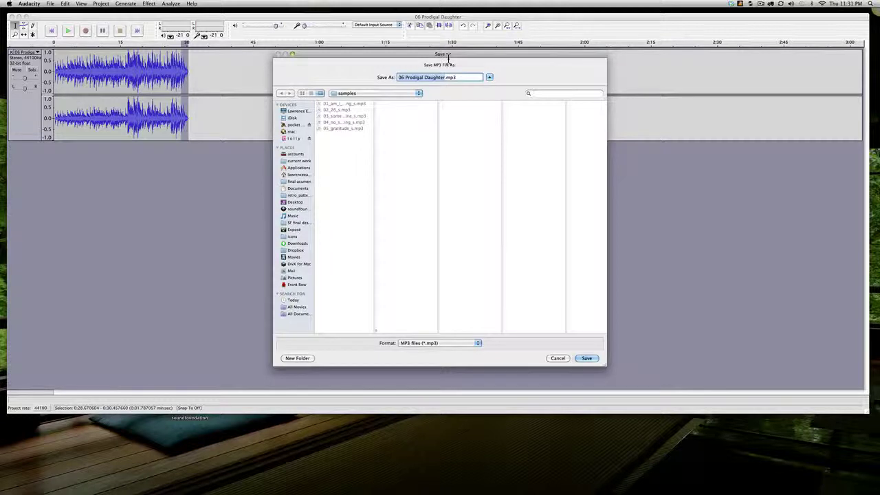
click(405, 77)
key(BackSpace)
key(BackSpace)
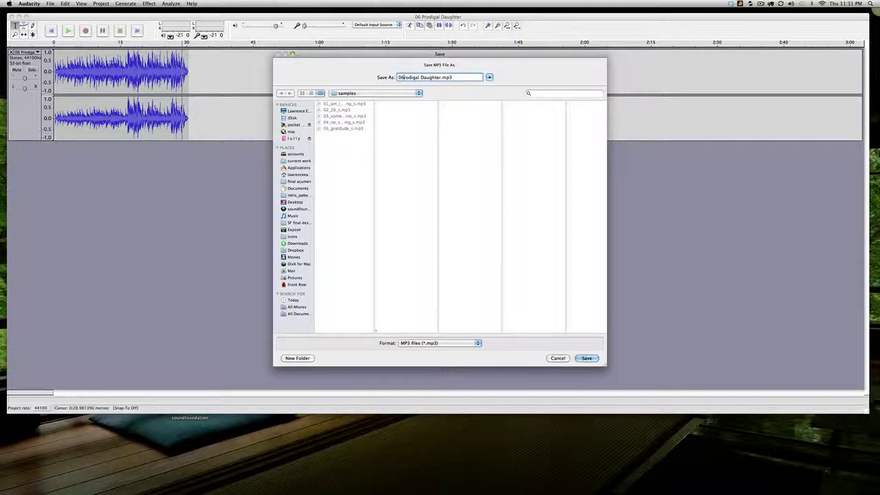
text(_p)
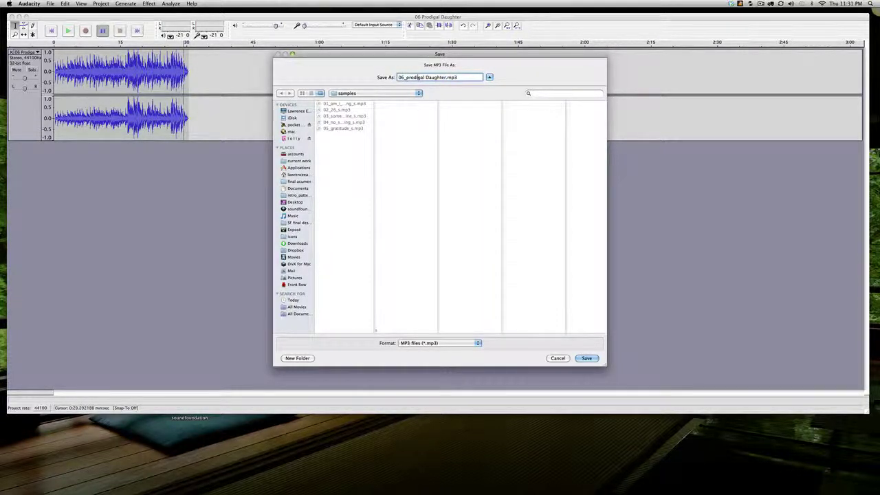
click(427, 77)
key(BackSpace)
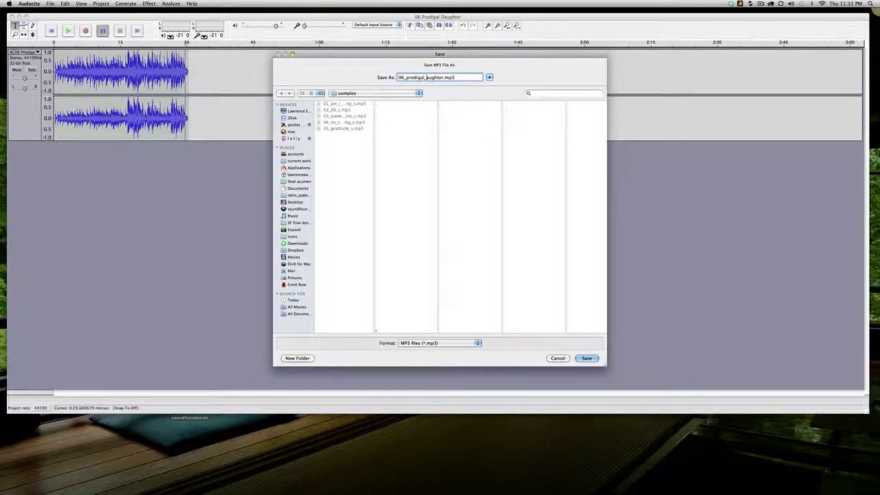
text(d)
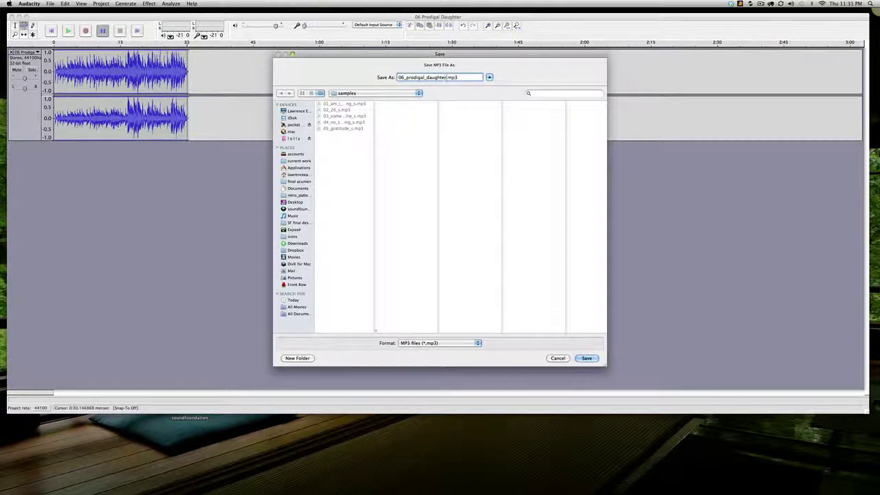
click(447, 77)
text(_s)
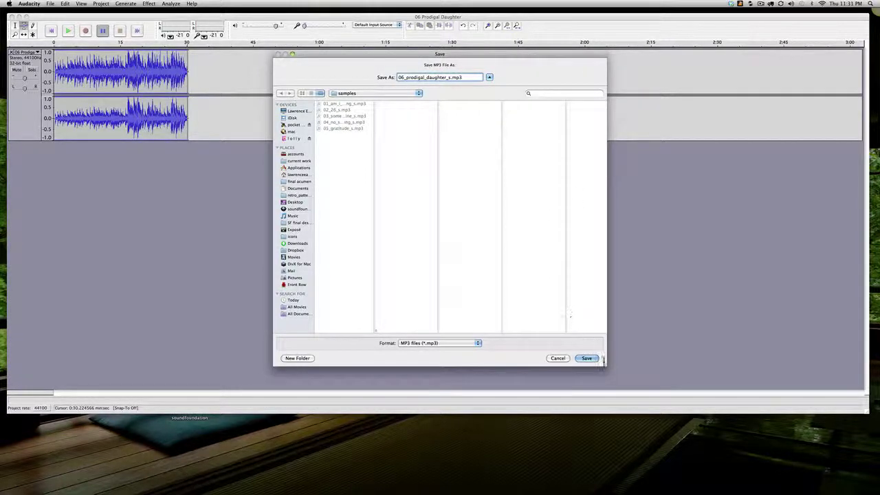
click(601, 358)
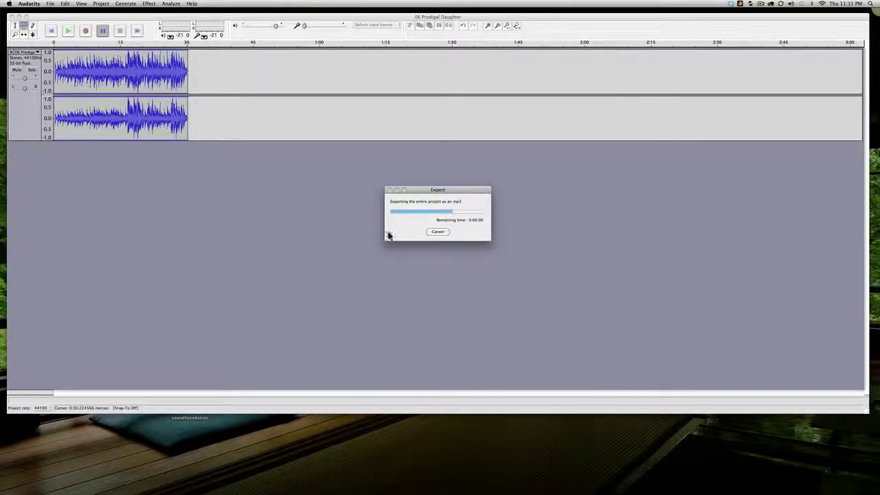
click(12, 18)
click(403, 132)
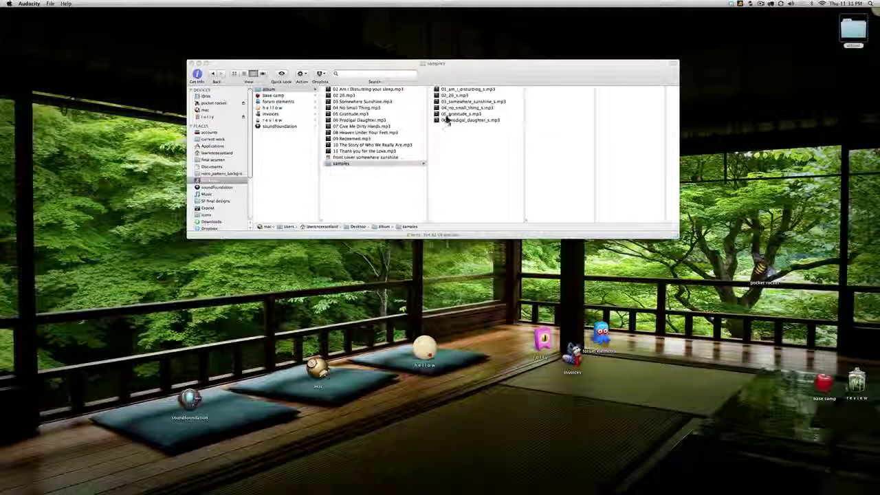
Load the track 07 Give Me Dirty Hands into Audacity and play it from the beginning
mouse_move(469, 491)
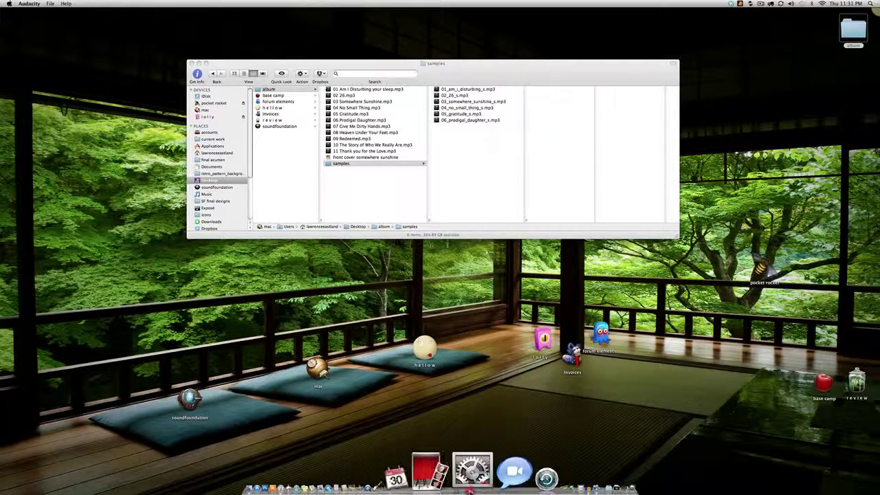
click(513, 478)
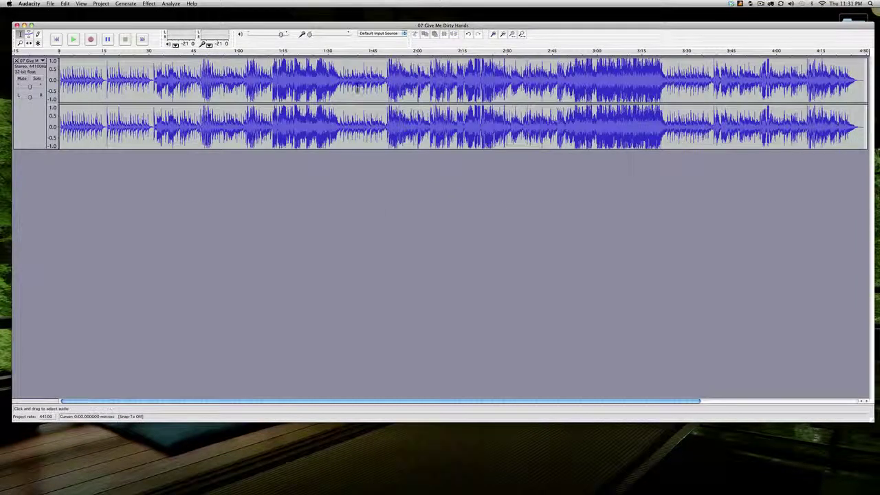
key(space)
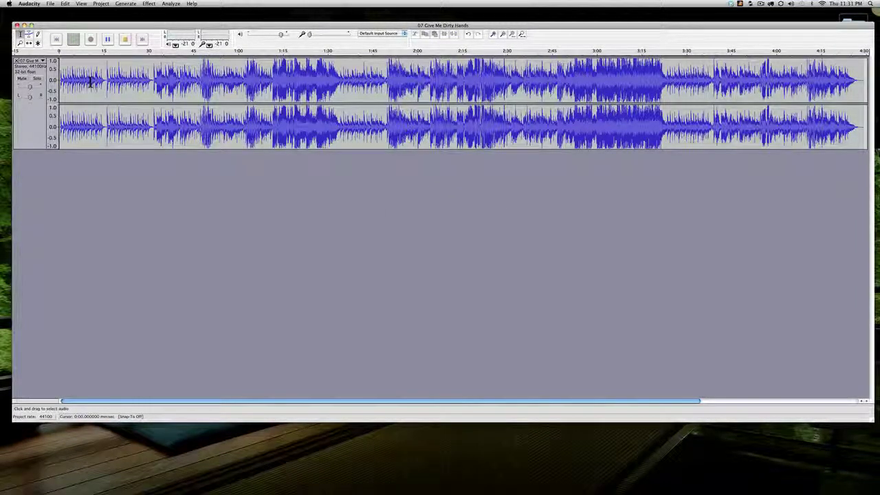
click(74, 40)
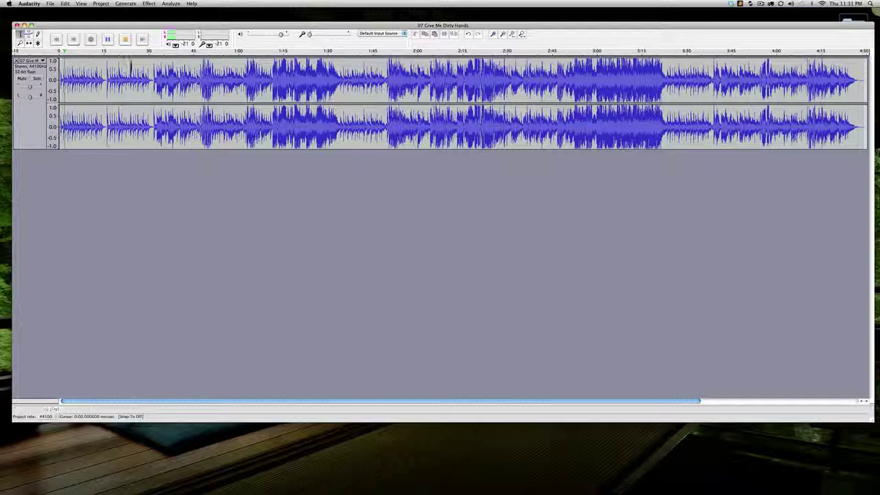
Audition Give Me Dirty Hands from about 0:31 and lower the playback volume
click(153, 81)
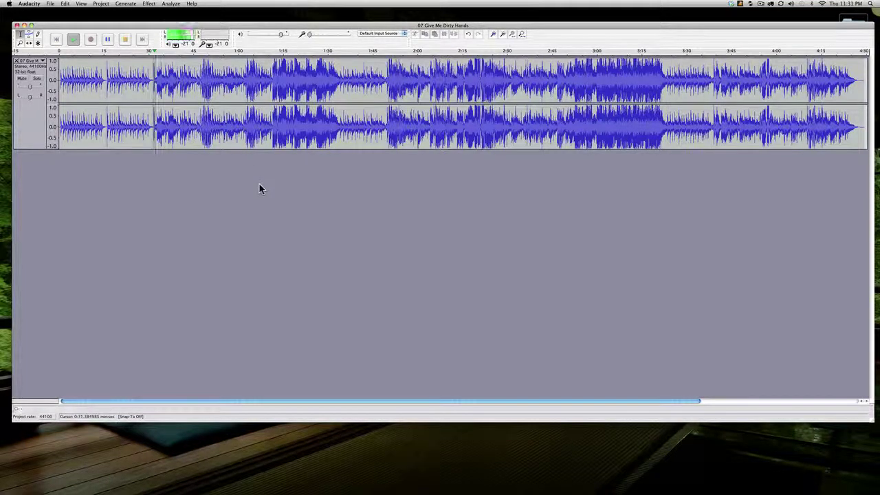
key(p)
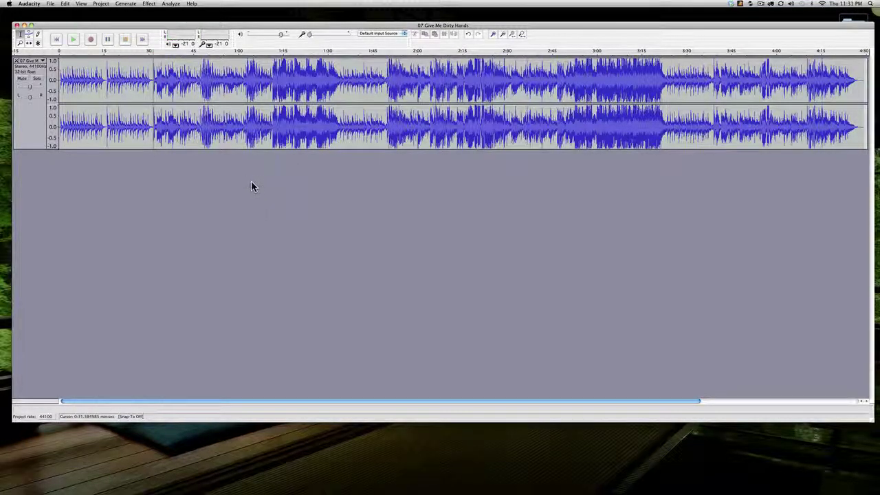
key(XF86AudioLowerVolume)
key(XF86AudioLowerVolume)
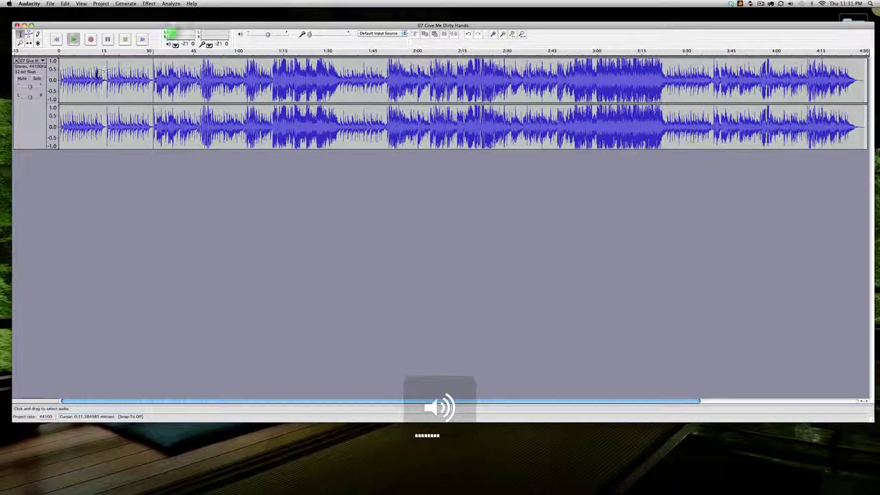
key(p)
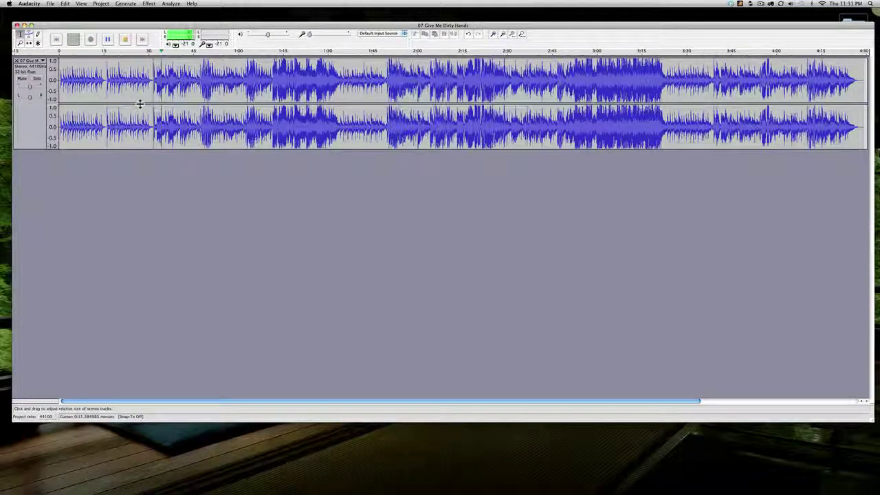
key(space)
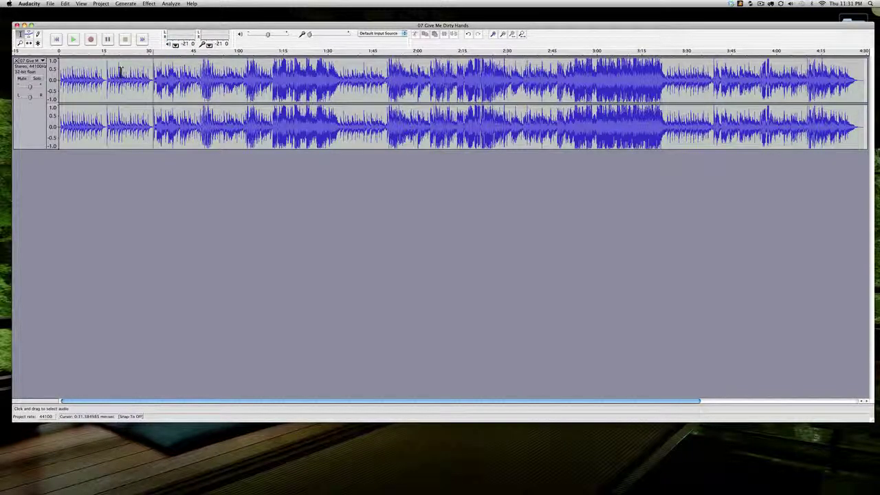
Delete about the first 15.6 seconds of Give Me Dirty Hands and play the new opening
drag(106, 72, 2, 95)
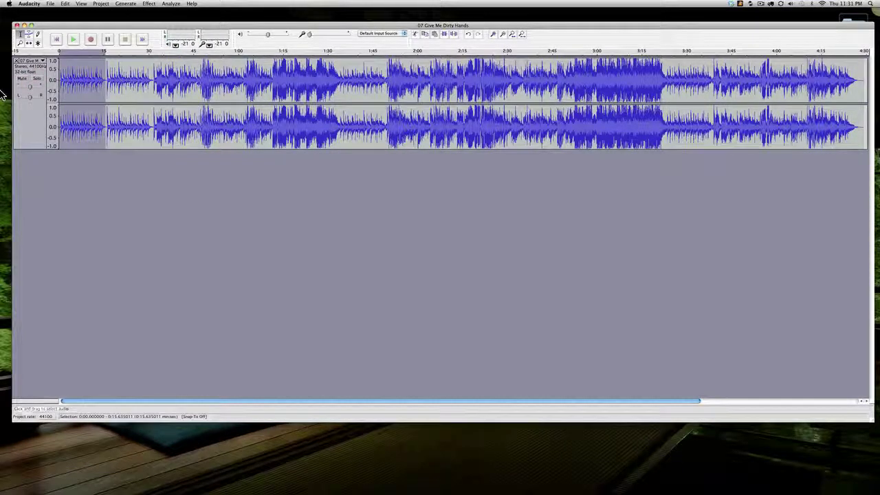
key(Delete)
key(shift+Right)
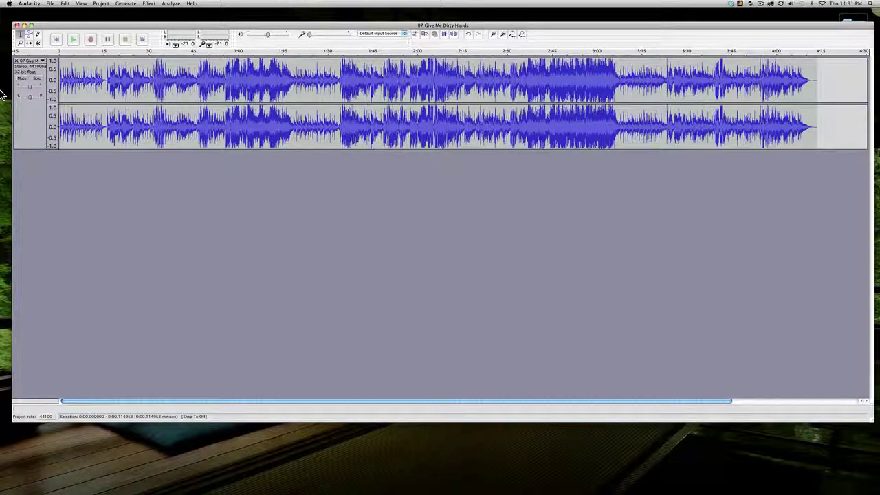
key(Left)
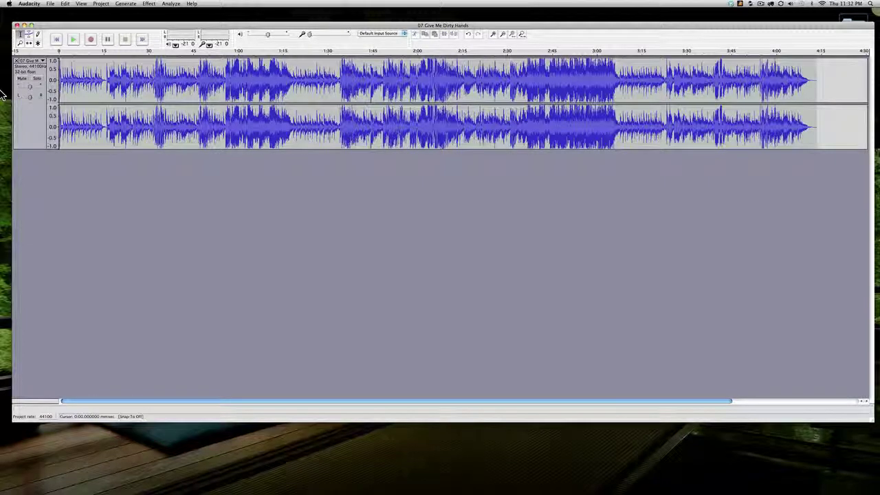
key(space)
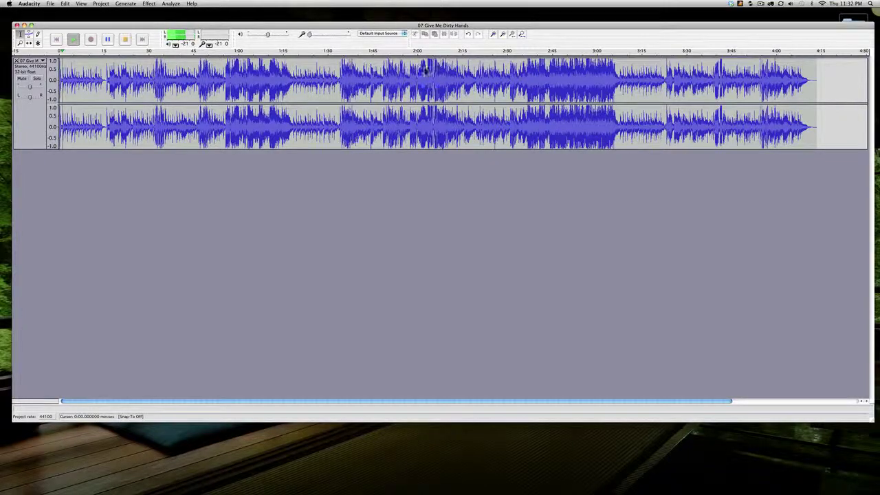
key(space)
Trim Give Me Dirty Hands to about its first 30.5 seconds and select about the last 2.4 seconds
drag(830, 81, 148, 66)
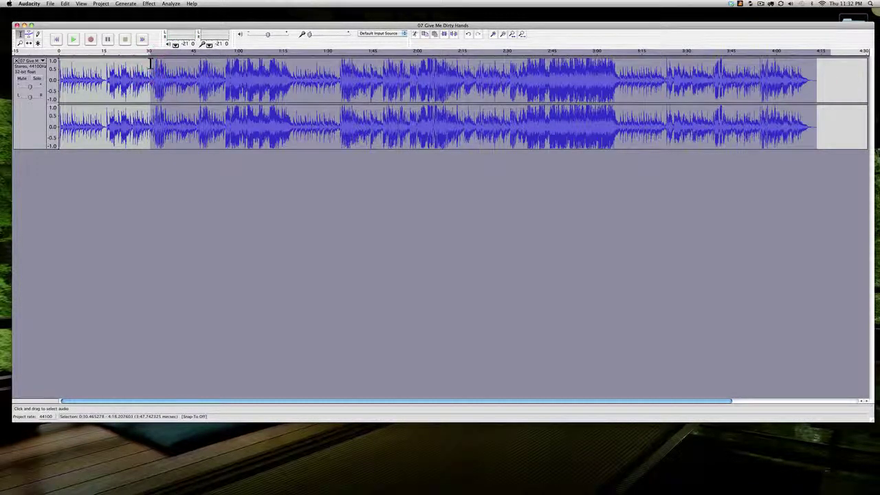
key(Delete)
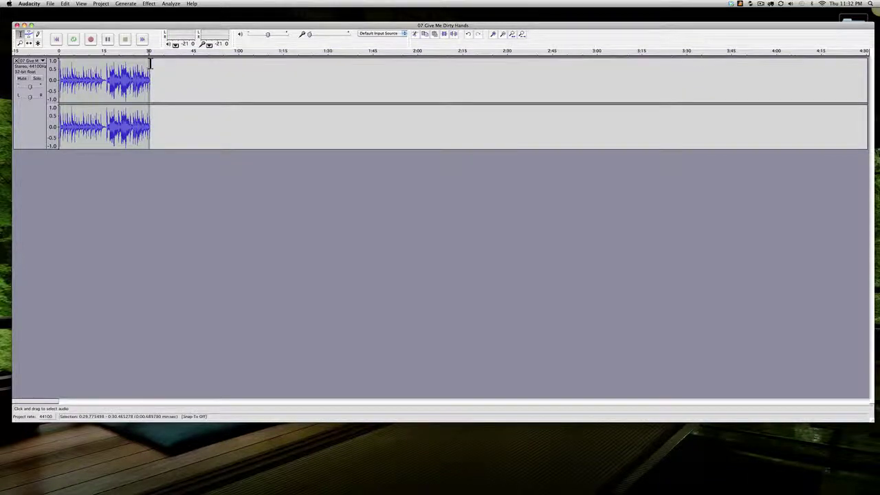
key(shift+Left)
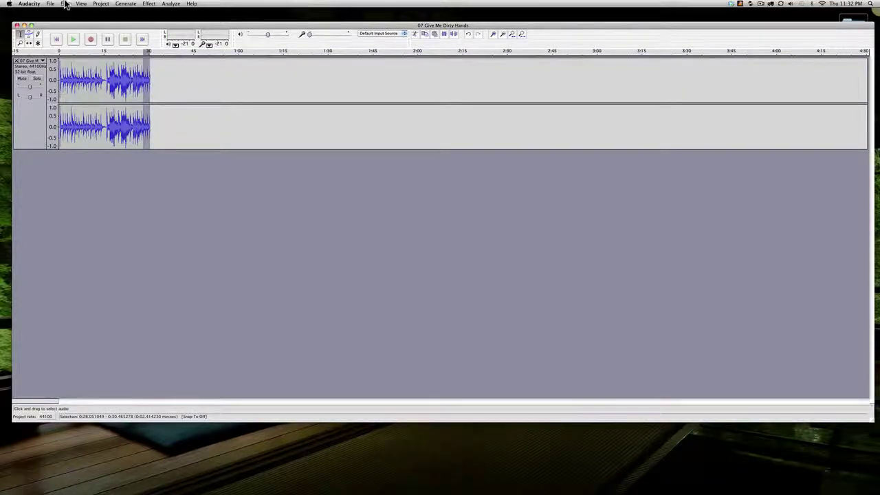
Export the Give Me Dirty Hands sample as MP3 to the samples folder under the name 07_give_me_dirty_hands_s.mp3
click(65, 5)
mouse_move(50, 4)
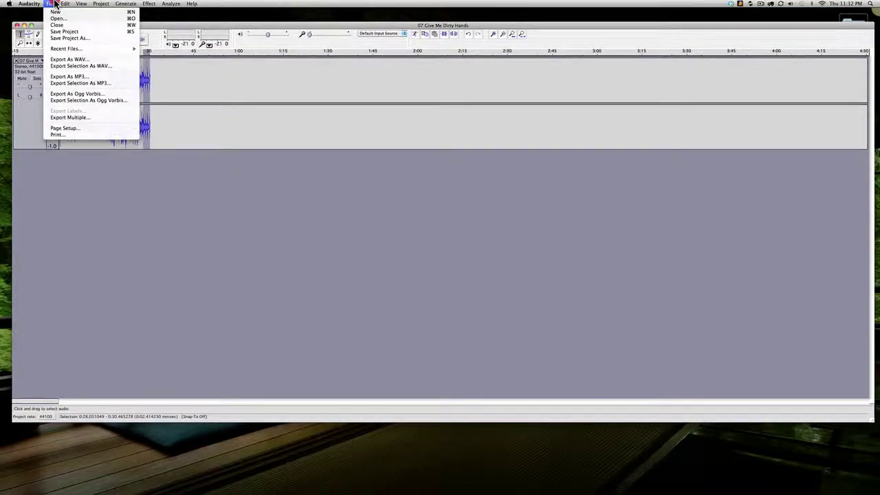
click(62, 78)
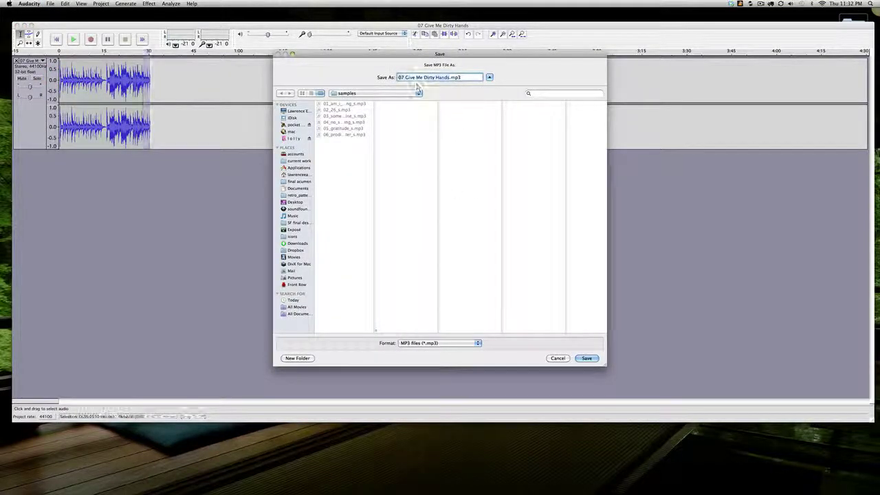
click(408, 77)
key(BackSpace)
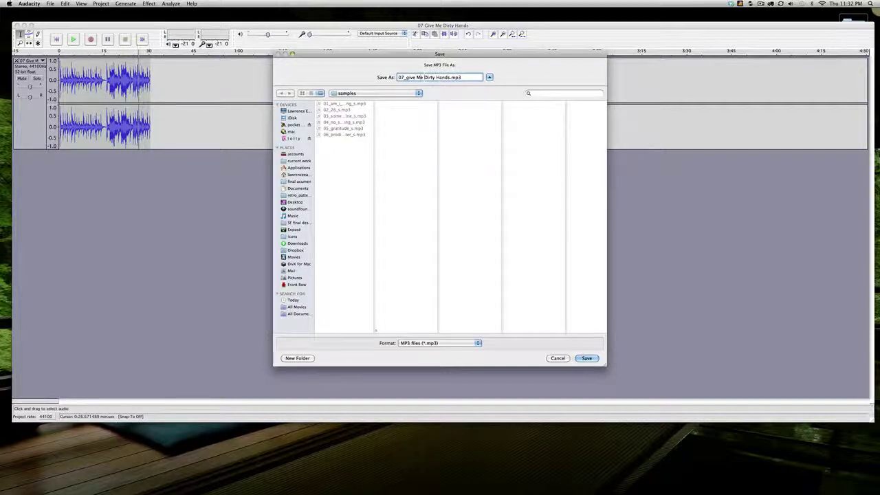
click(420, 77)
key(BackSpace)
click(435, 77)
key(BackSpace)
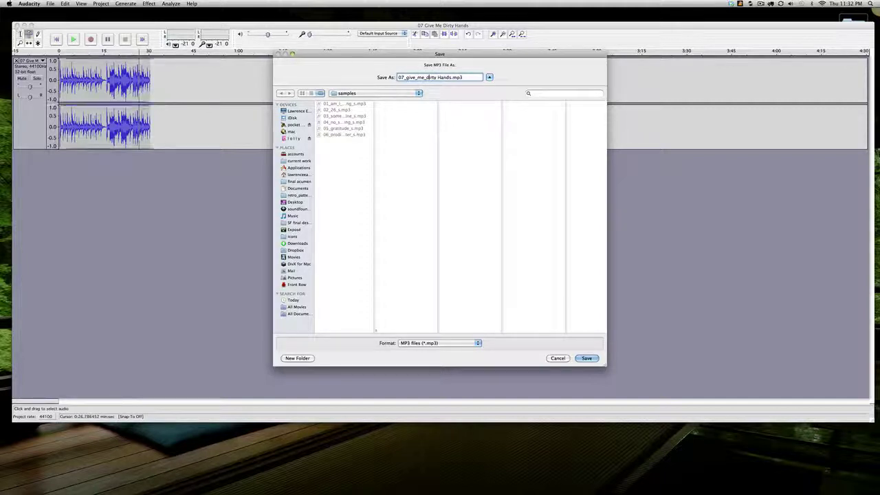
text(di)
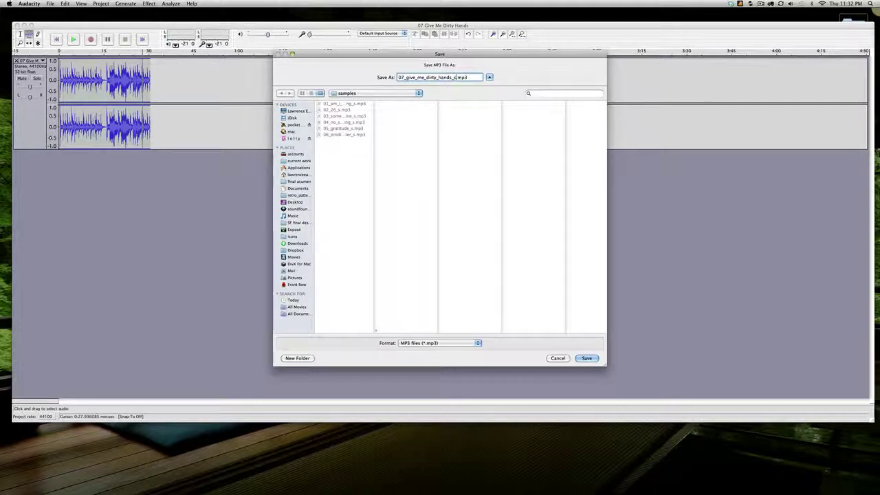
click(595, 361)
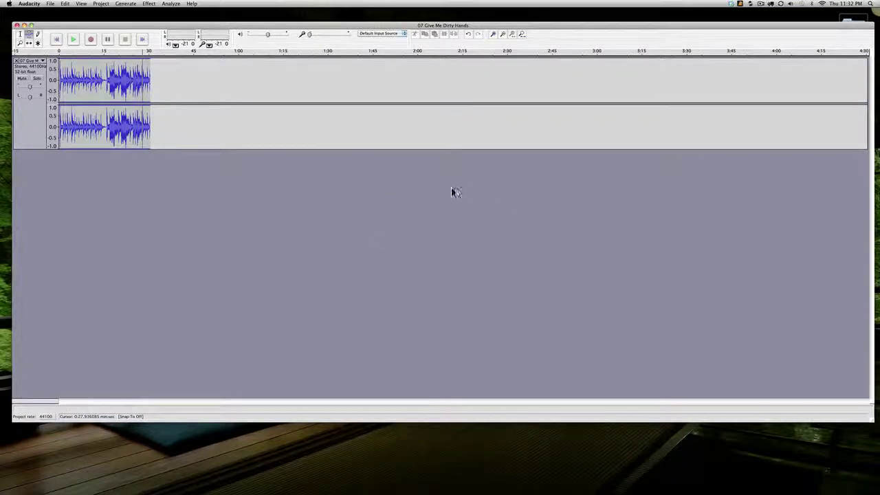
Select Give Me Dirty Hands from about 0:28.3 through its end and apply a Fade Out
click(163, 77)
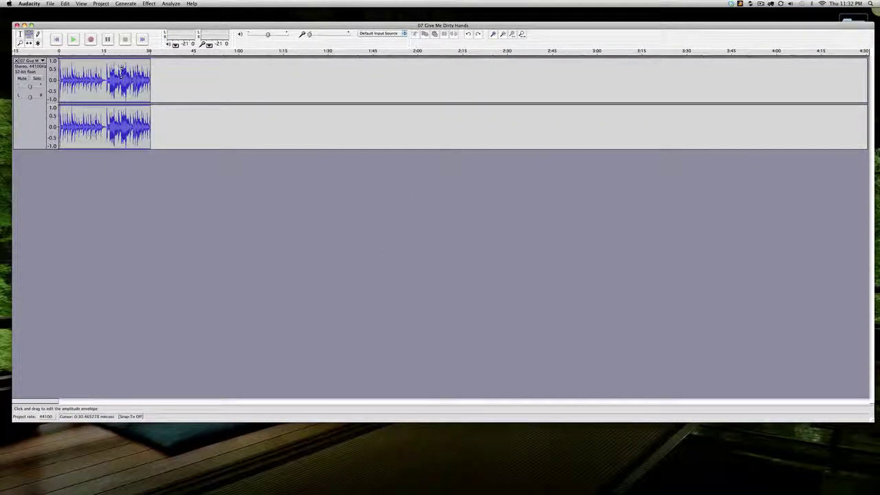
click(73, 39)
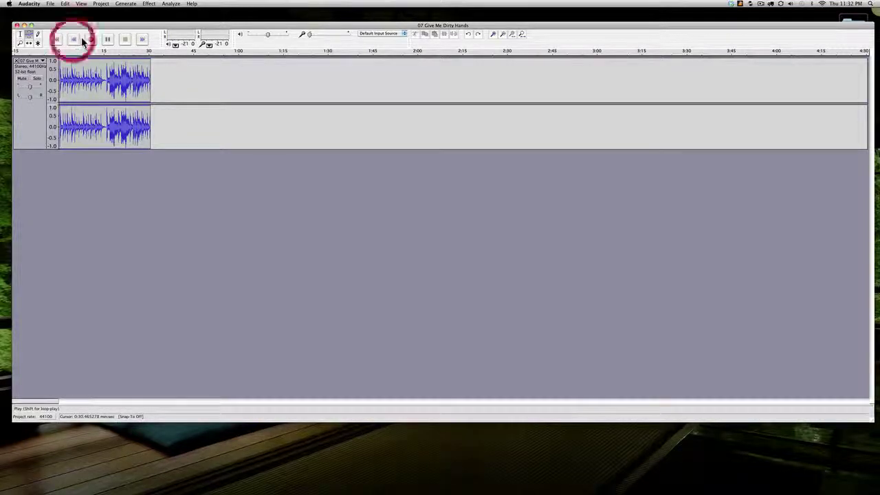
click(124, 41)
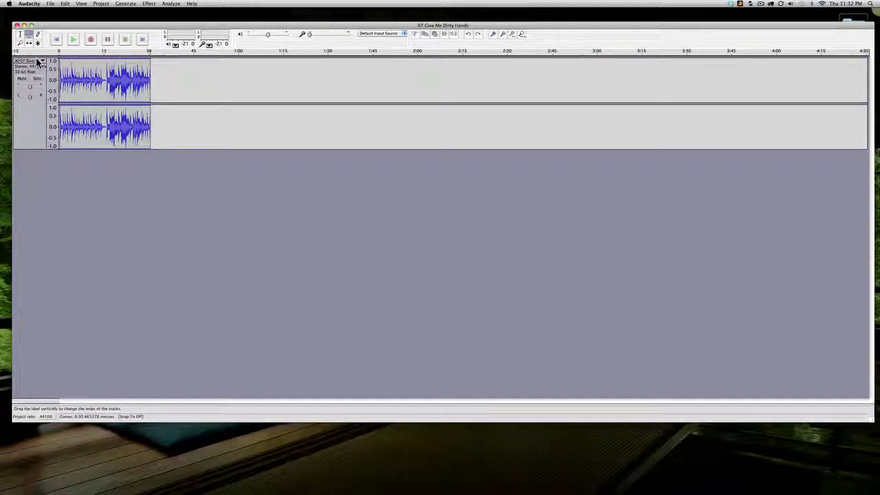
click(20, 33)
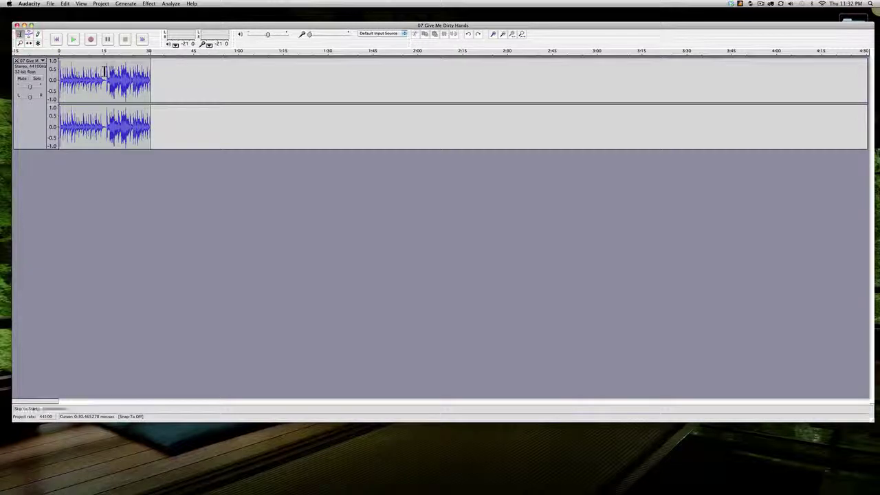
click(150, 73)
drag(150, 73, 144, 73)
click(149, 4)
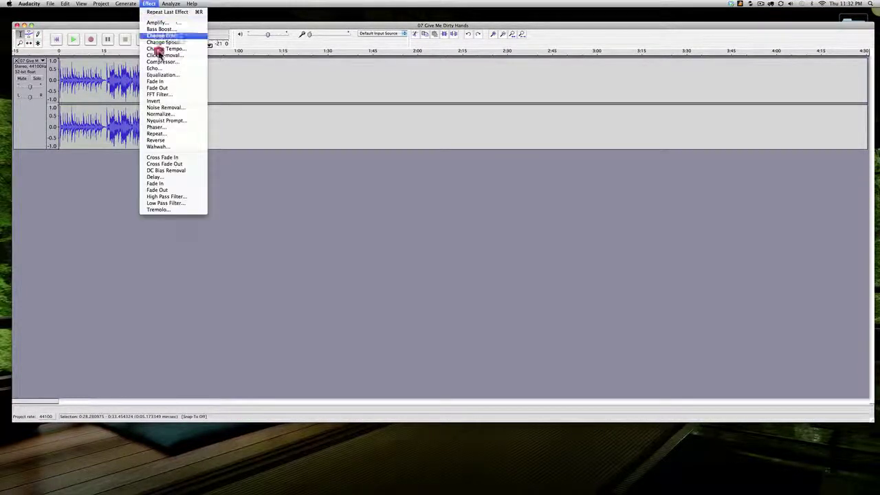
click(415, 108)
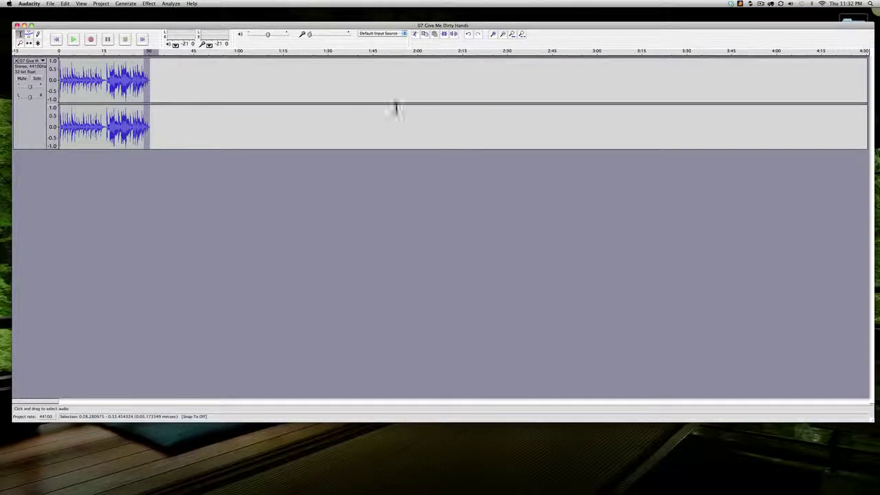
Export the faded sample as MP3 over the existing 07_give_me_dirty_hands_s.mp3 and close the project without saving changes
click(50, 4)
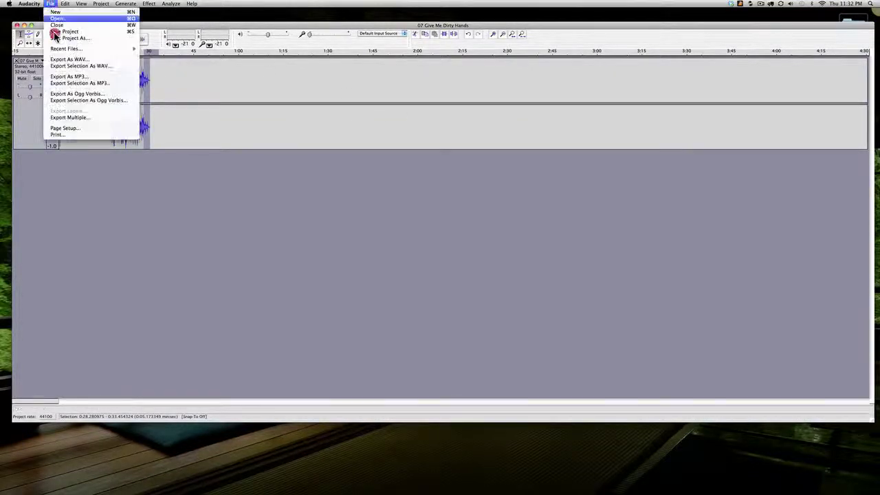
click(71, 77)
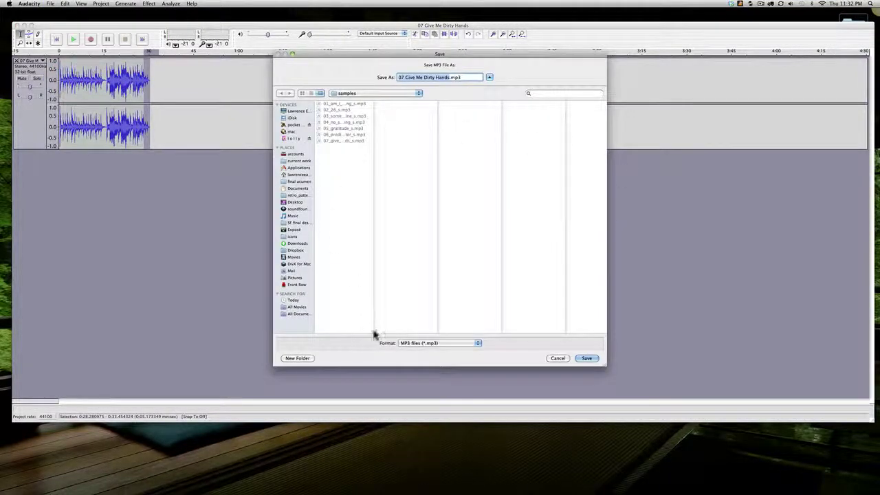
drag(375, 335, 432, 334)
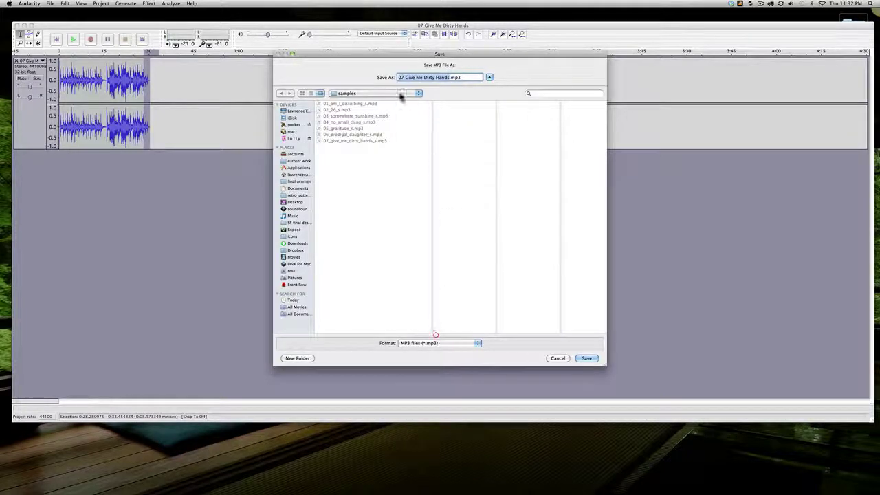
click(346, 140)
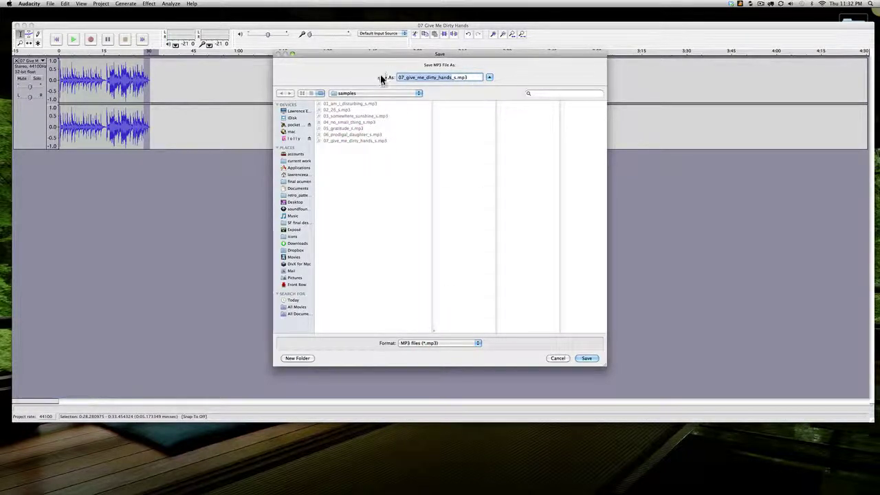
click(587, 359)
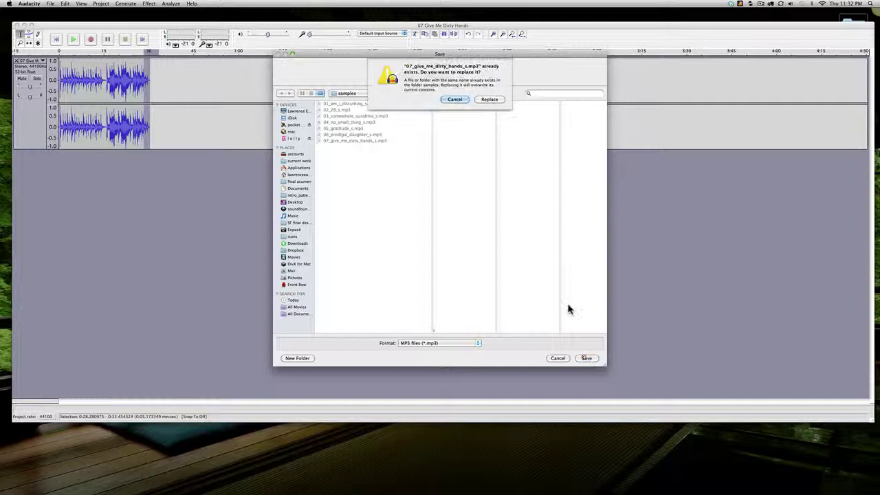
click(490, 98)
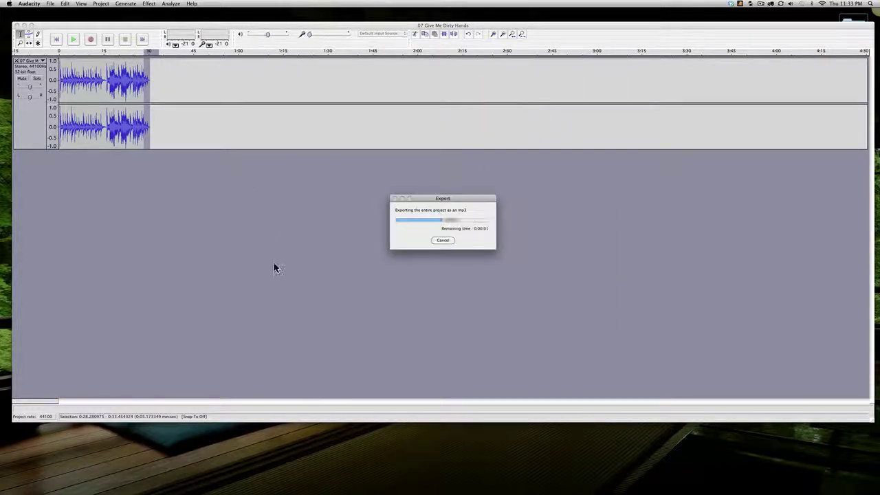
click(17, 26)
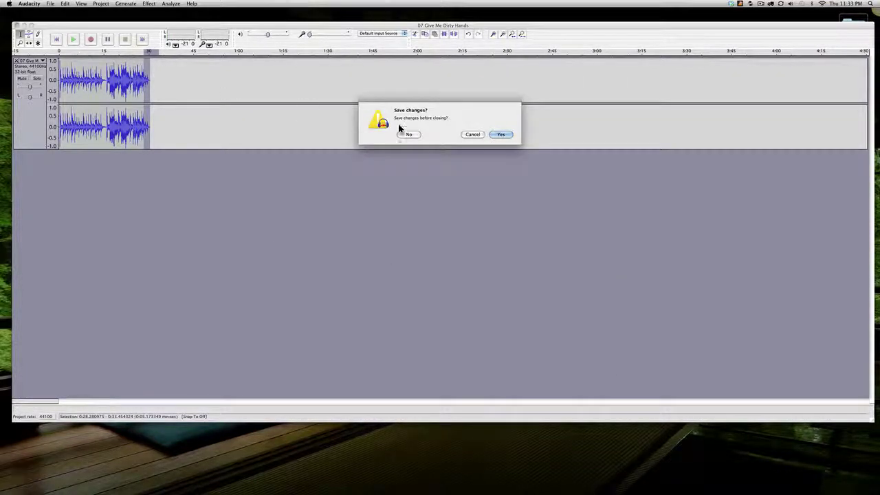
click(405, 135)
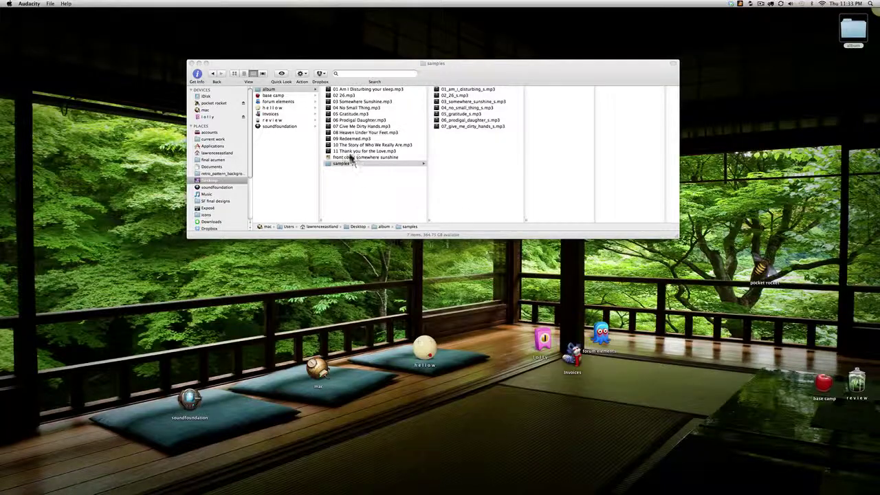
Load the track 08 Heaven Under Your Feet into Audacity and audition it from the beginning and from about 0:20.7
mouse_move(430, 489)
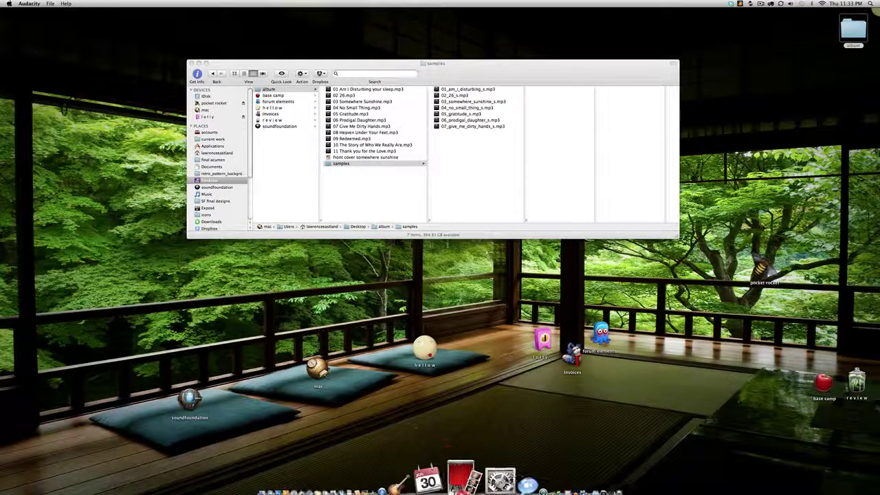
click(519, 472)
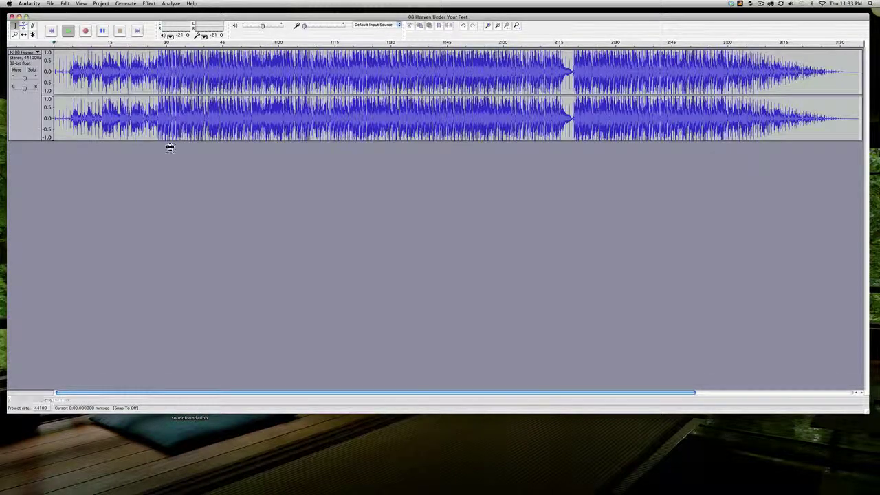
key(space)
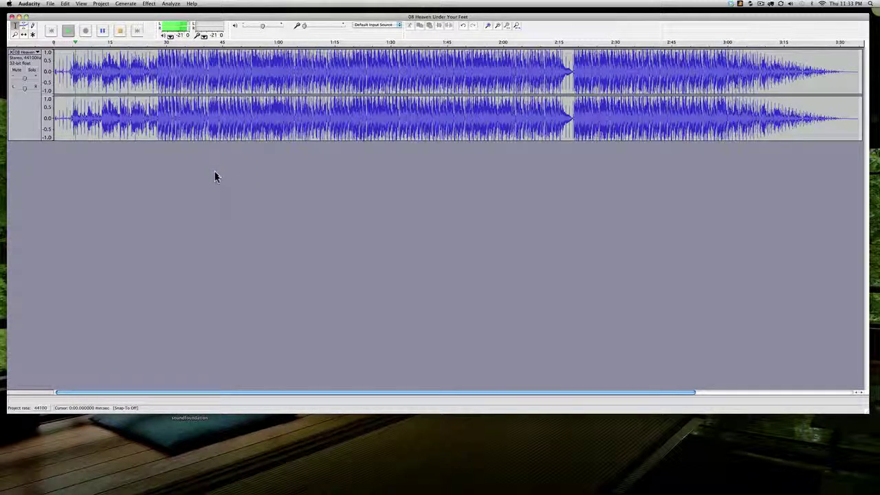
key(space)
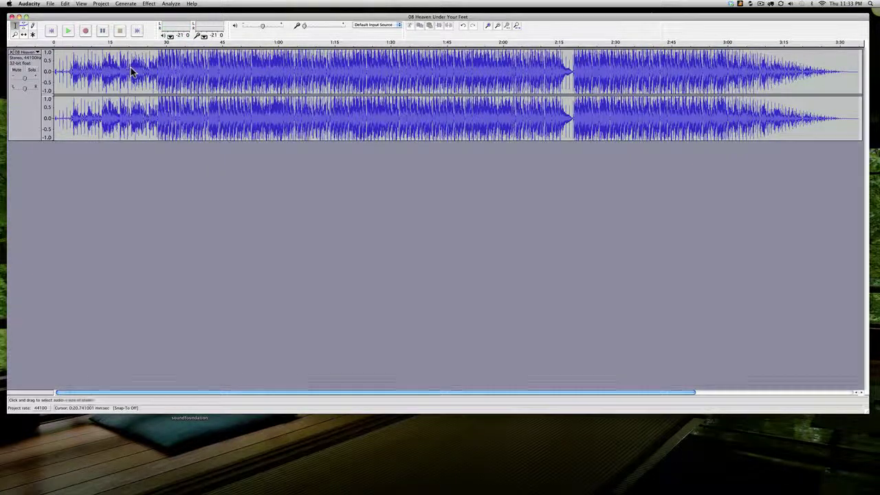
key(space)
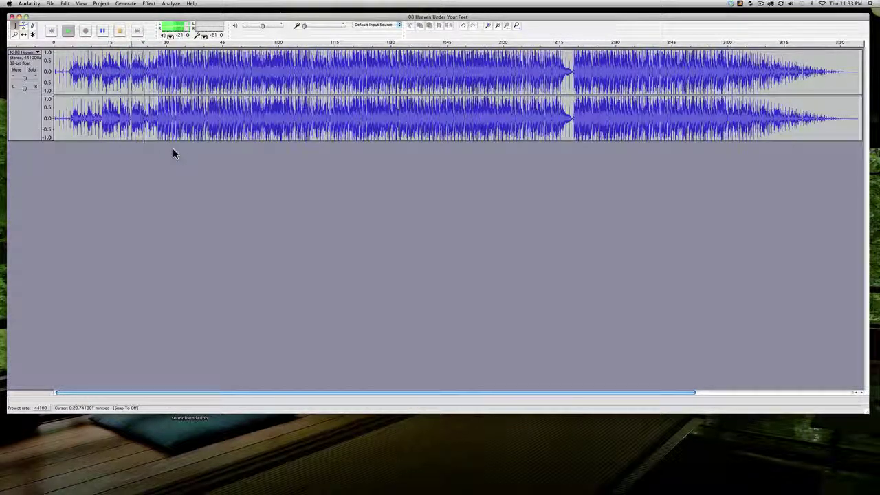
key(space)
Delete about the first 2.7 seconds of Heaven Under Your Feet and play the new opening
drag(61, 73, 63, 72)
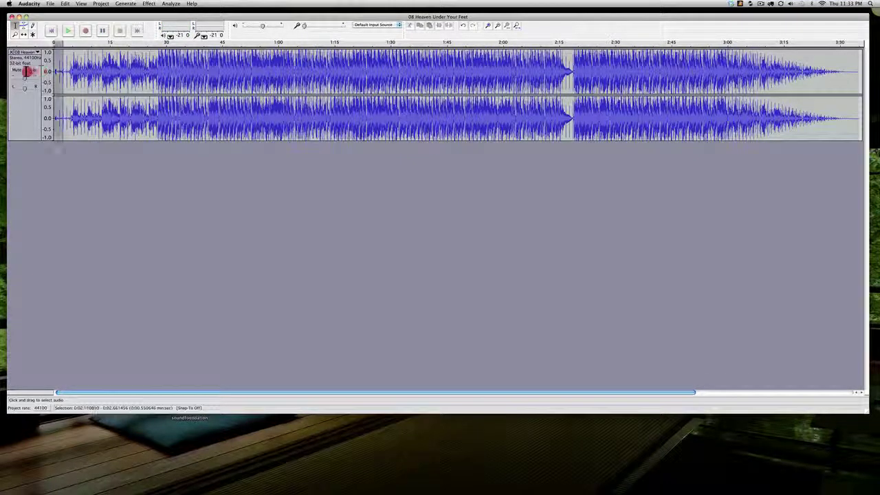
key(Delete)
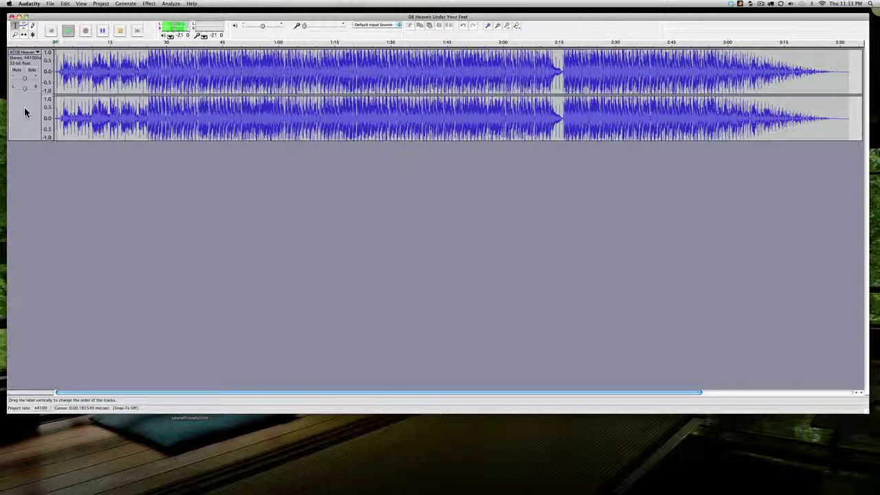
key(space)
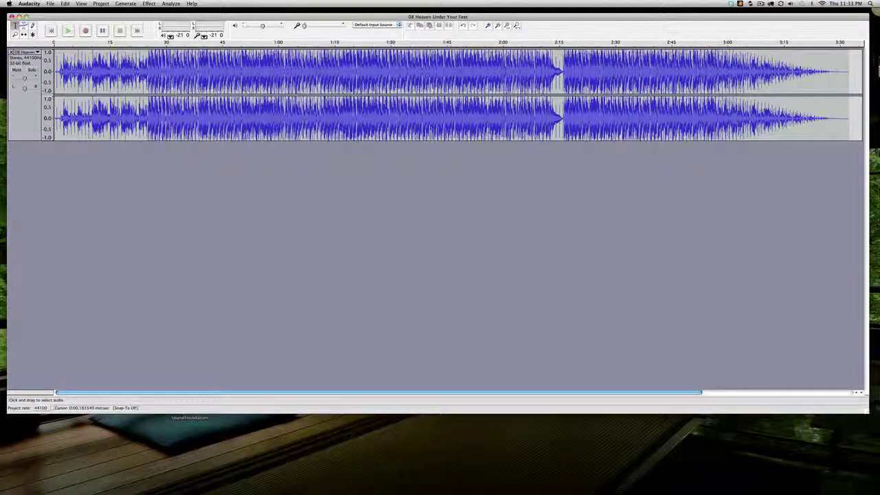
Trim Heaven Under Your Feet to about its first 30.7 seconds and fade out about the last 2.1 seconds
drag(852, 69, 160, 78)
key(BackSpace)
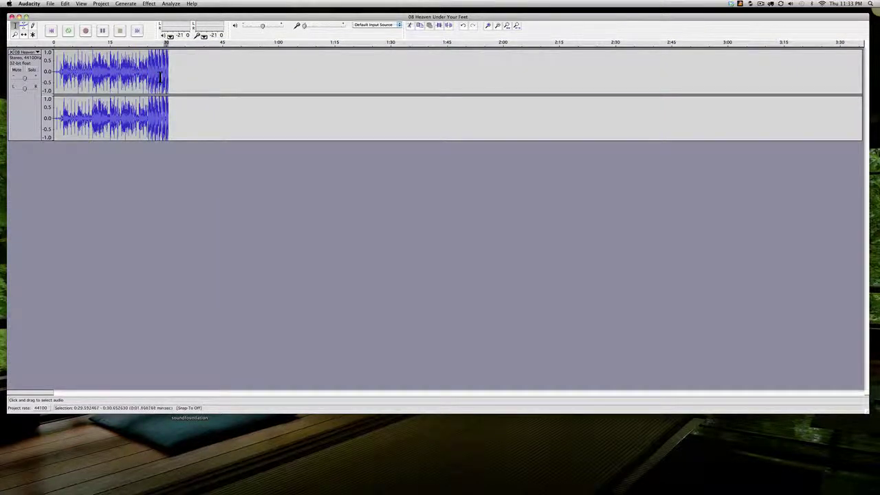
click(149, 3)
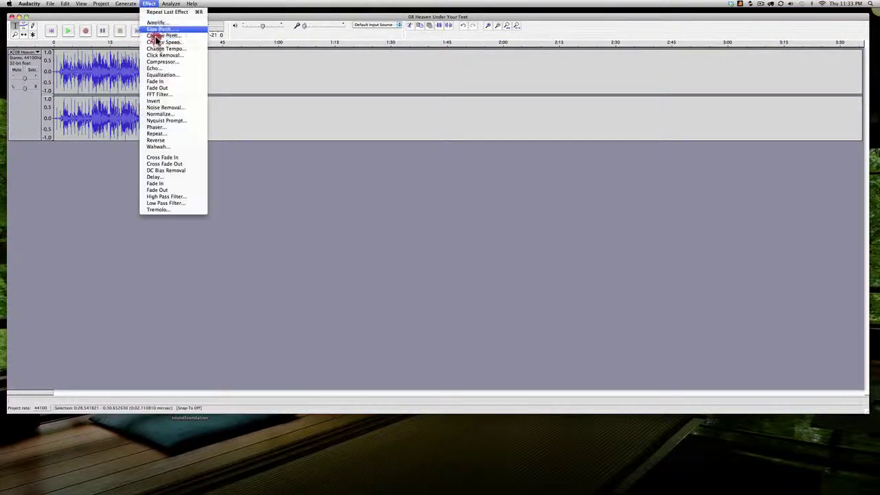
click(197, 88)
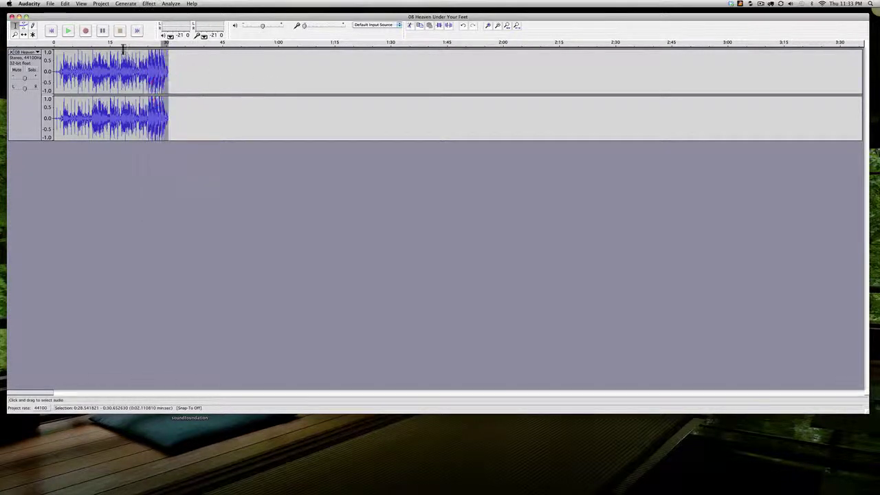
Export the faded Heaven Under Your Feet sample as MP3 to the samples folder, named 08_heaven_under_your_feet_s.mp3
click(47, 4)
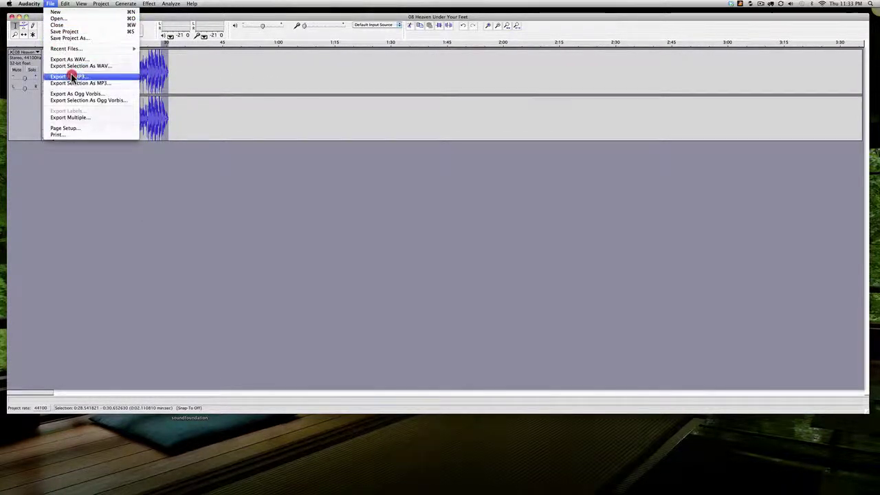
click(72, 74)
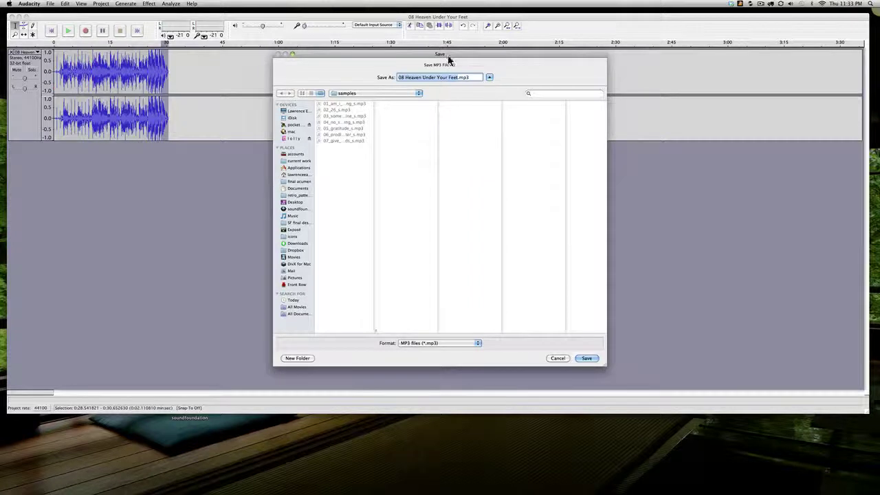
key(Right)
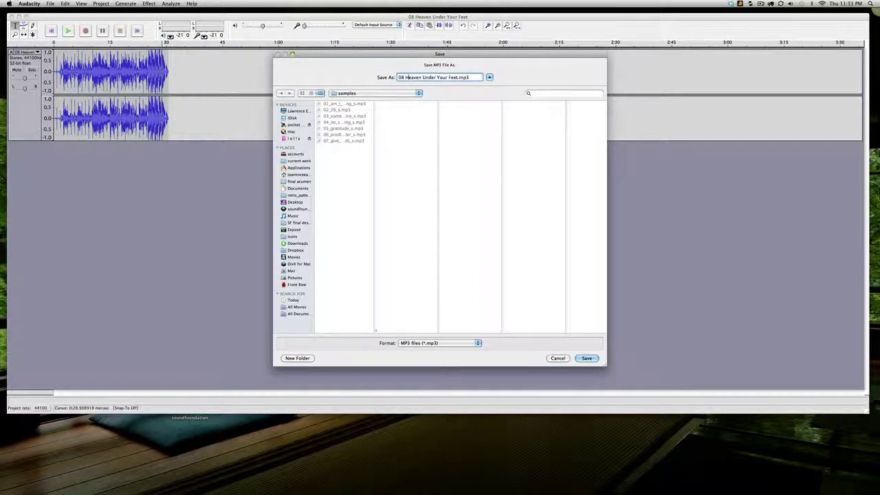
key(BackSpace)
text(_)
key(Delete)
text(h)
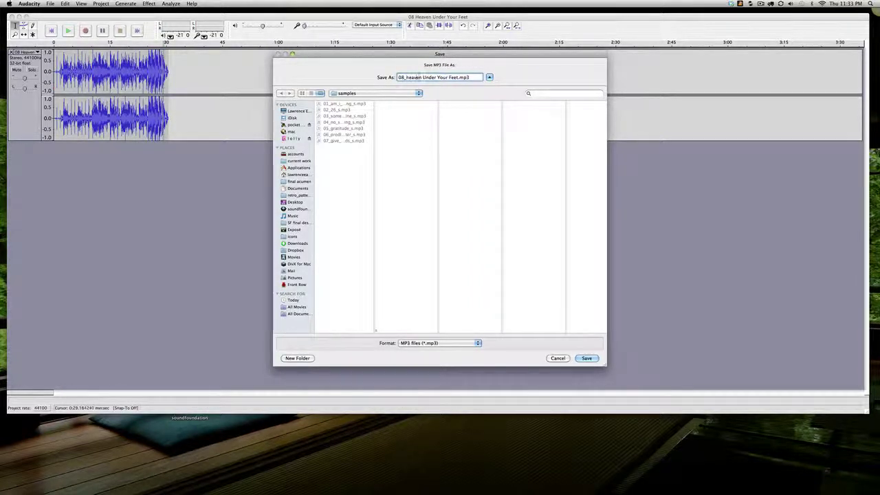
key(BackSpace)
text(_)
key(Delete)
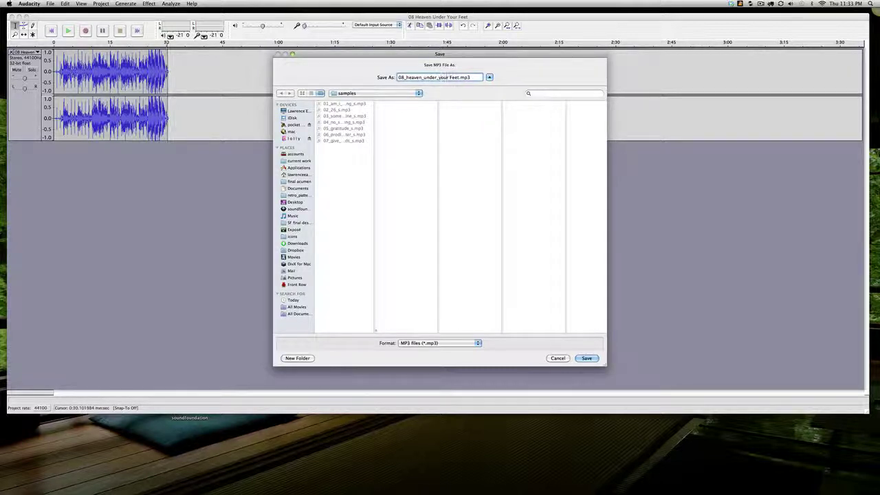
text(f)
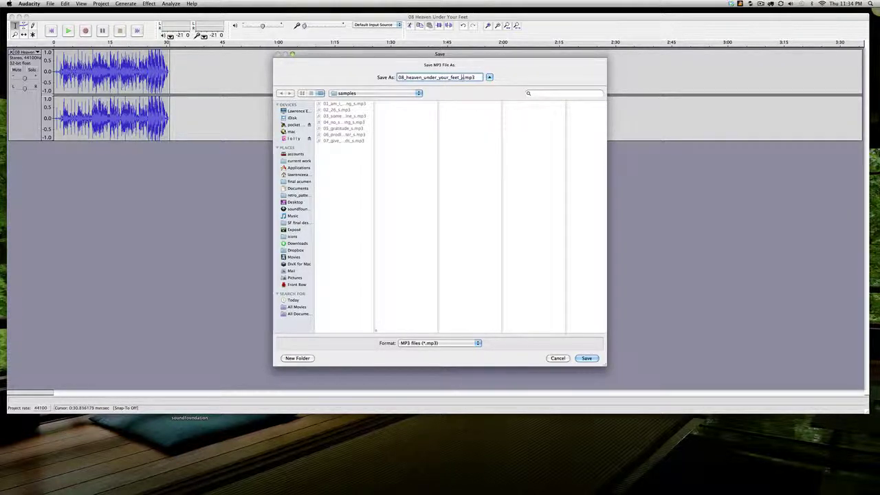
click(588, 359)
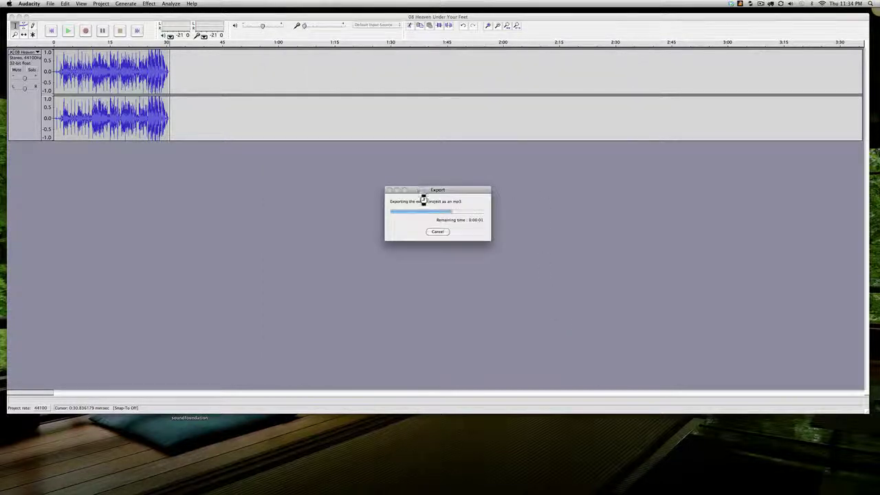
Close the Heaven Under Your Feet project without saving changes and load the track 09 Redeemed into Audacity
click(11, 16)
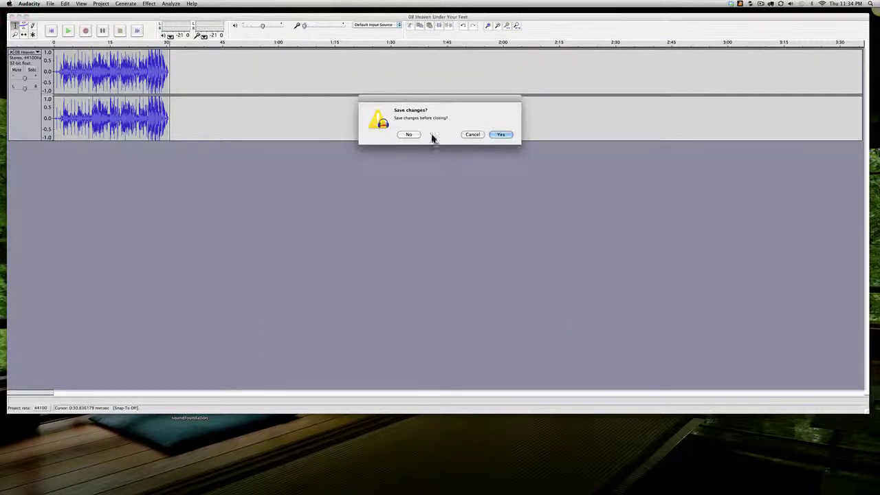
click(471, 133)
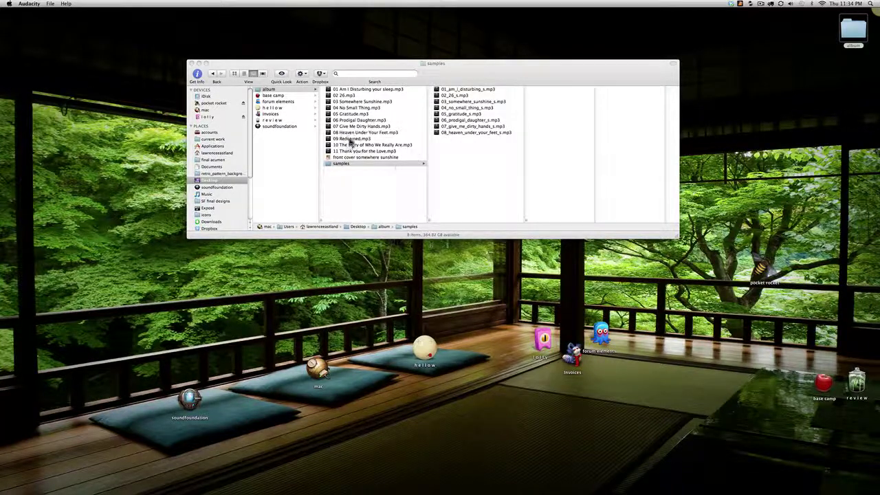
mouse_move(475, 493)
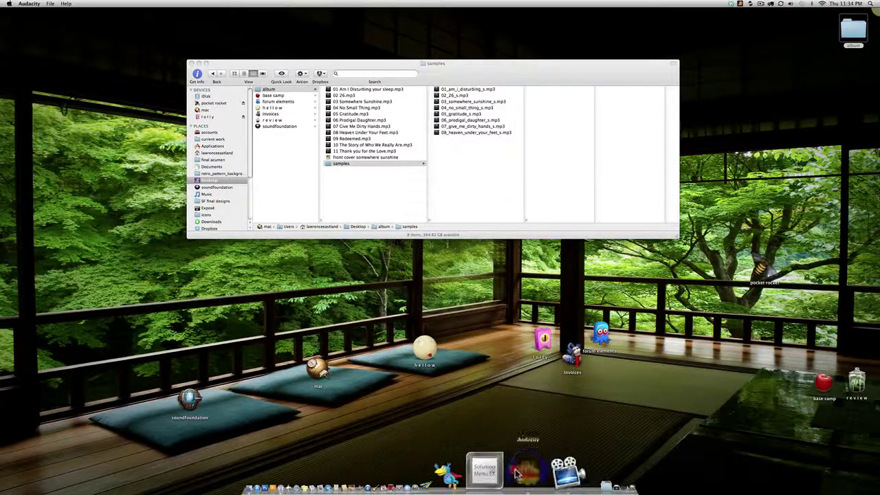
click(520, 473)
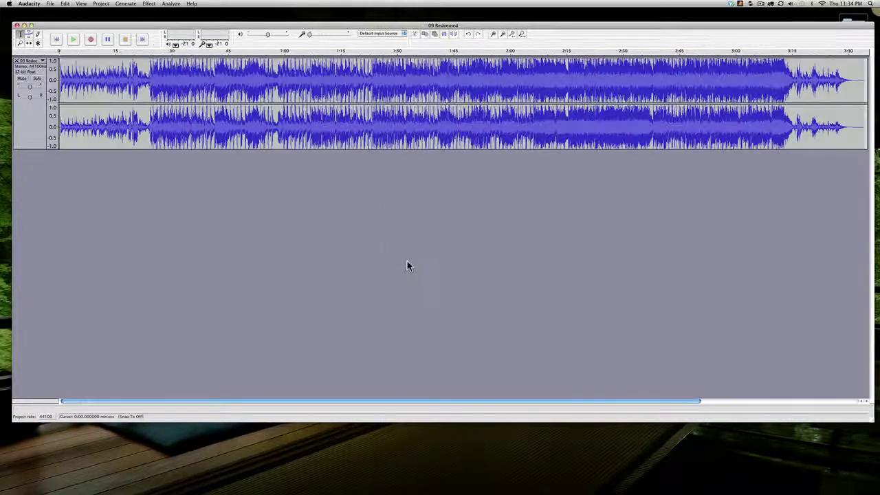
Audition Redeemed from the beginning and from about 0:21.7
click(73, 40)
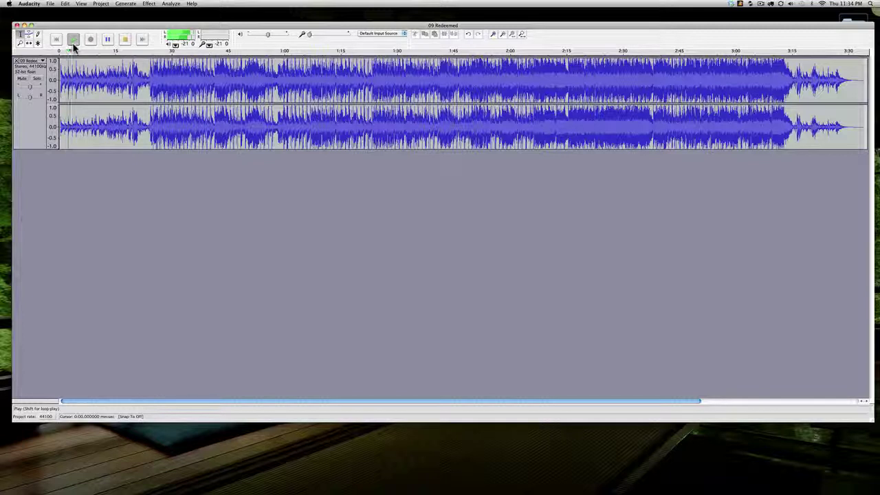
click(73, 40)
click(140, 68)
key(space)
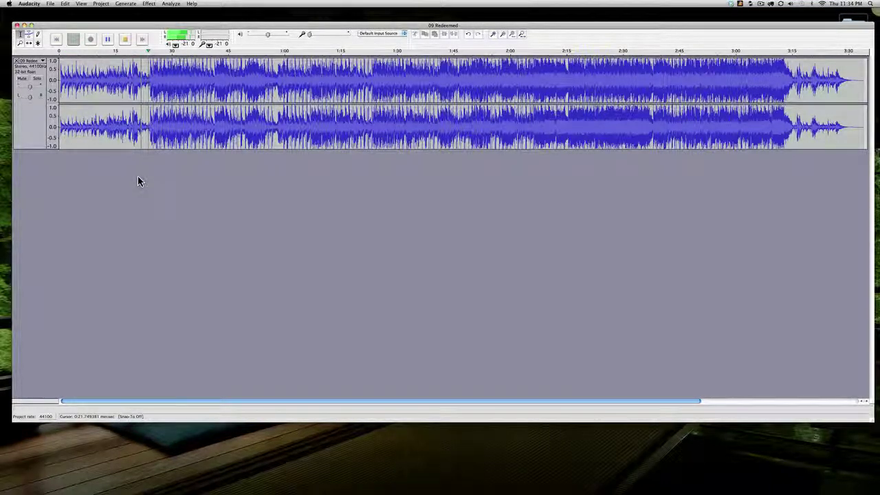
key(space)
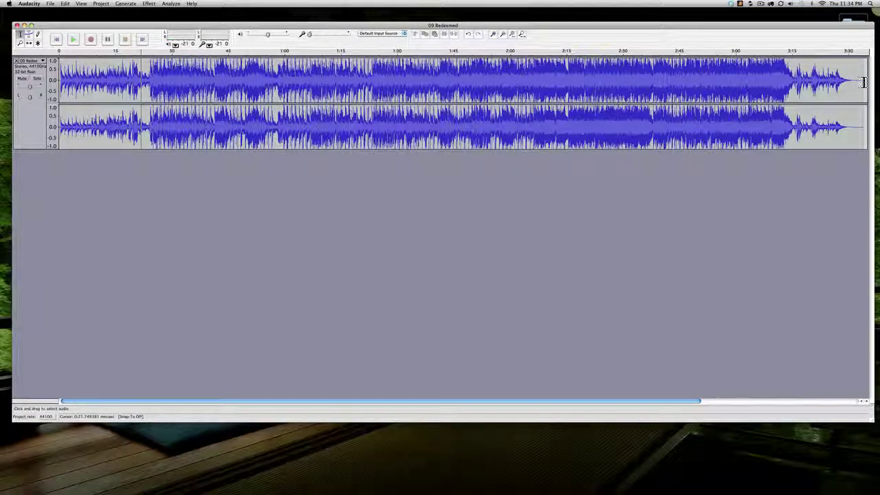
Trim Redeemed to about its first 30.4 seconds and fade out about the last 1.5 seconds
drag(865, 82, 174, 80)
key(Delete)
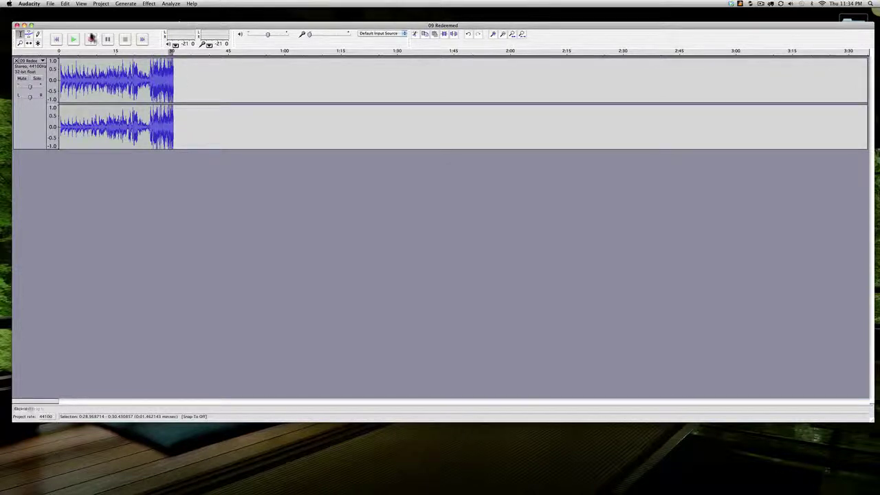
click(149, 4)
click(160, 84)
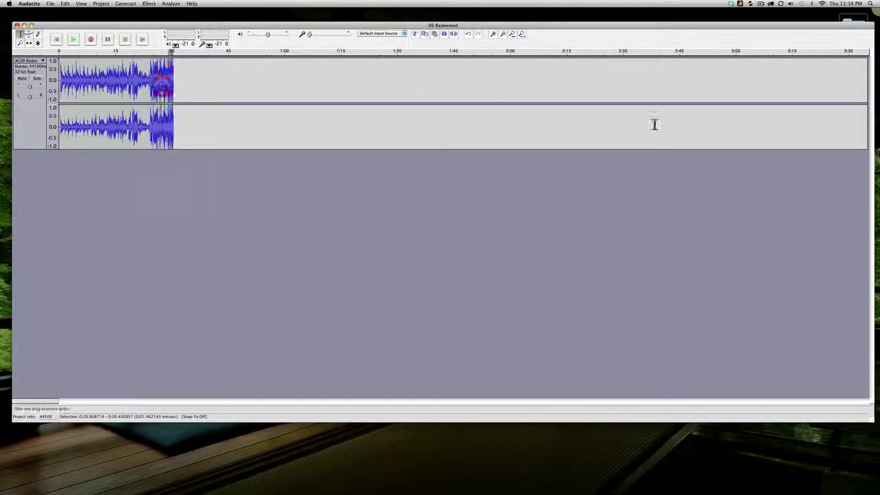
Export the faded Redeemed sample as MP3 to the samples folder, named 09_redeemed_s.mp3
click(51, 4)
click(72, 78)
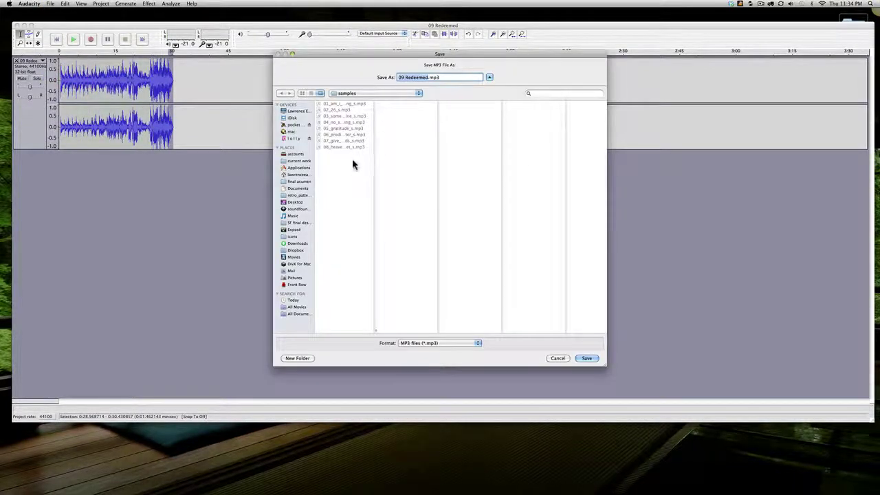
click(404, 77)
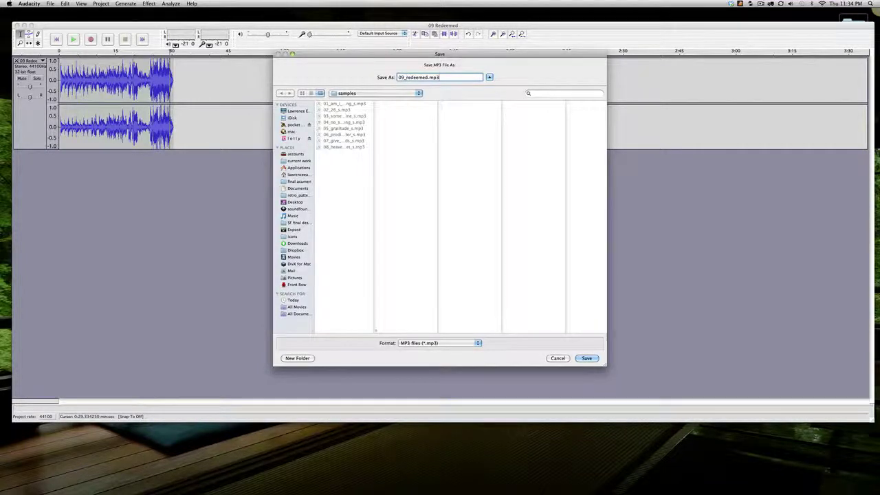
key(r)
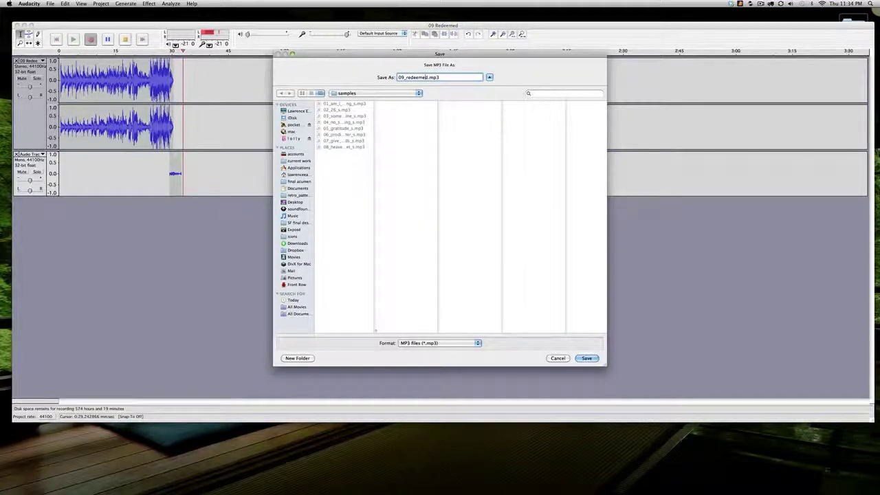
text(_s)
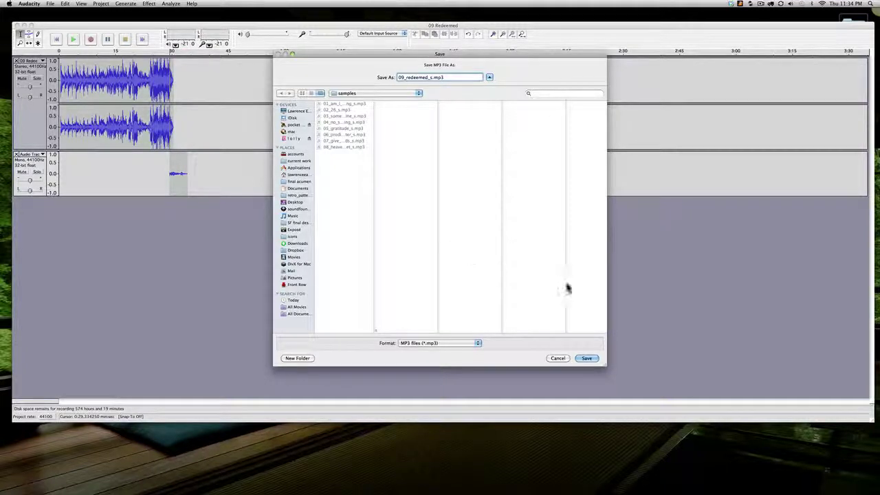
click(590, 358)
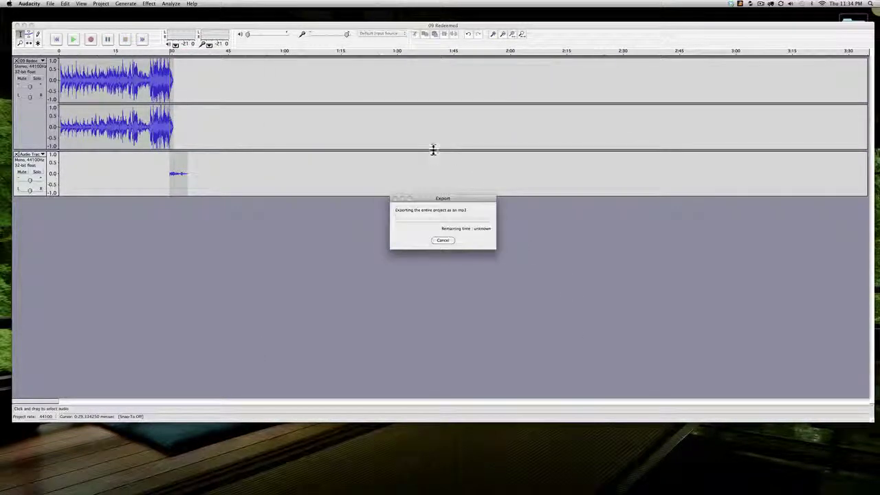
Remove the stray mono recording track and export the Redeemed sample as MP3 over the existing 09_redeemed_s.mp3
click(261, 177)
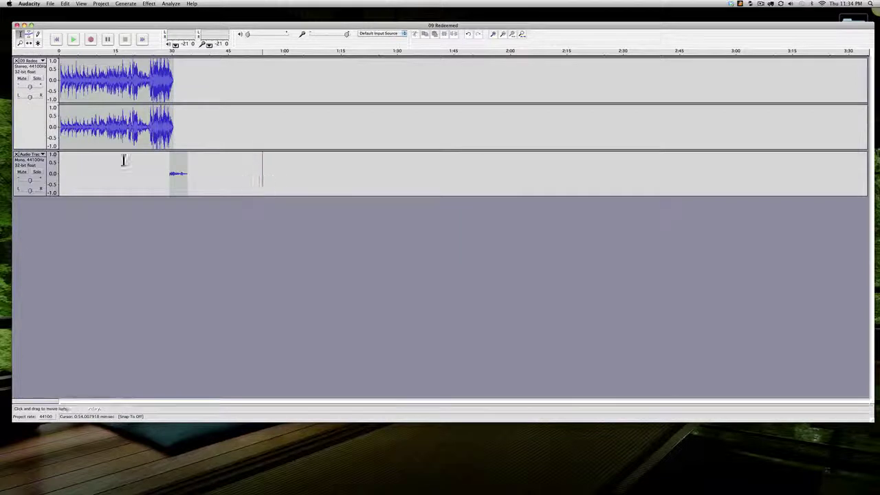
click(16, 154)
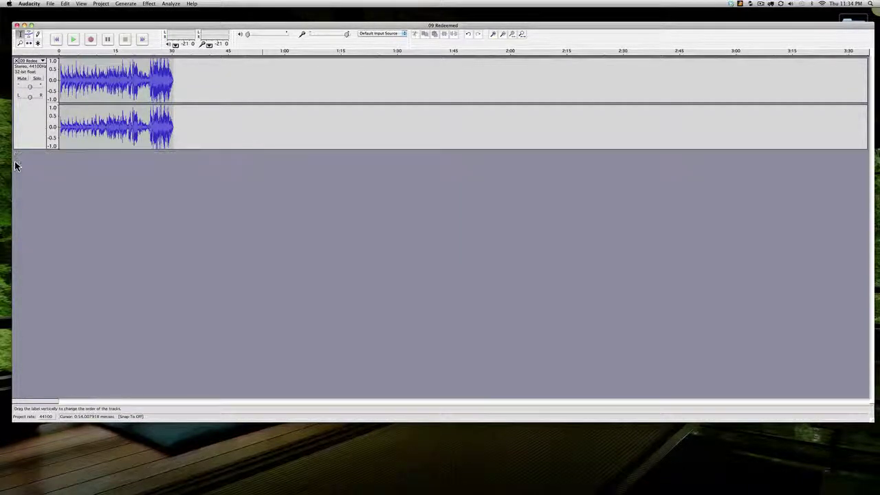
click(50, 4)
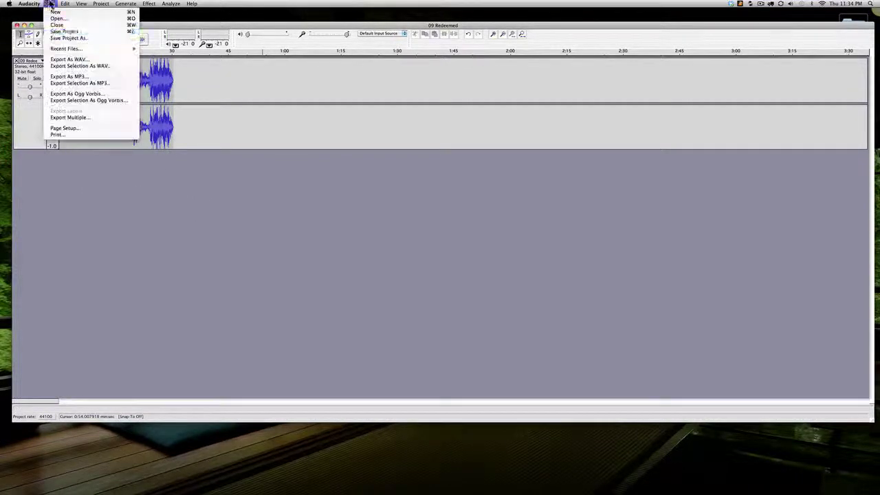
click(43, 77)
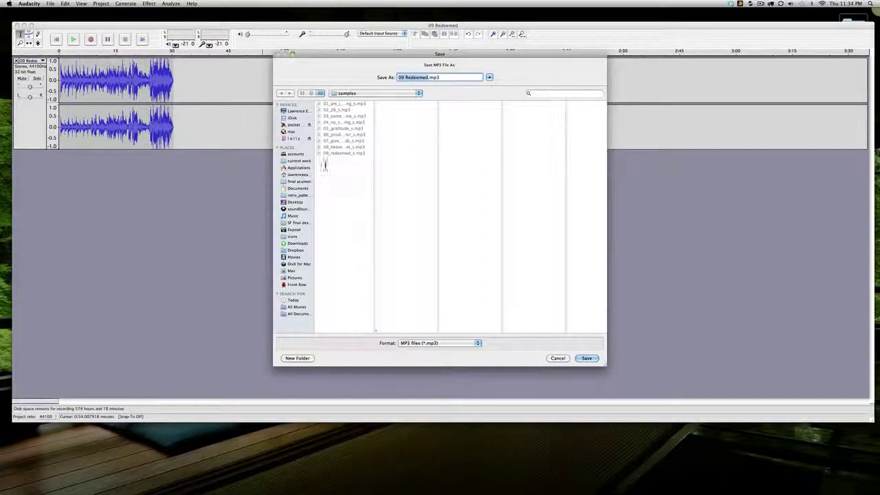
click(344, 153)
click(581, 360)
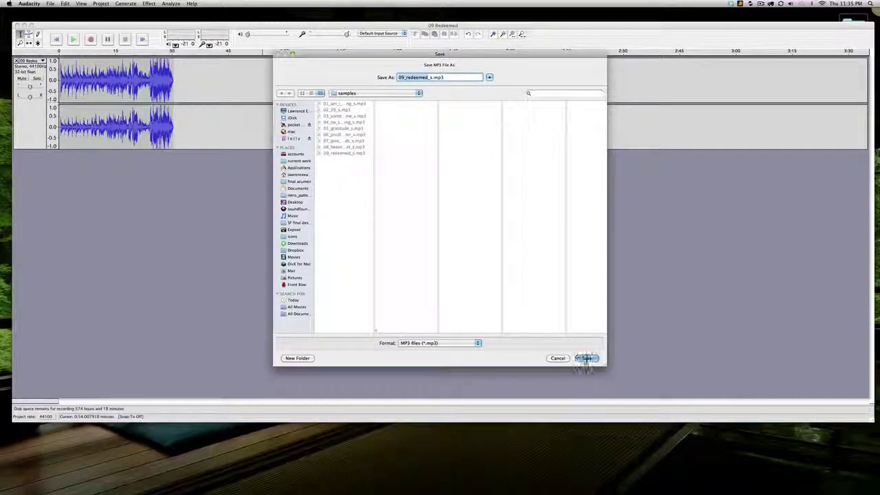
click(485, 99)
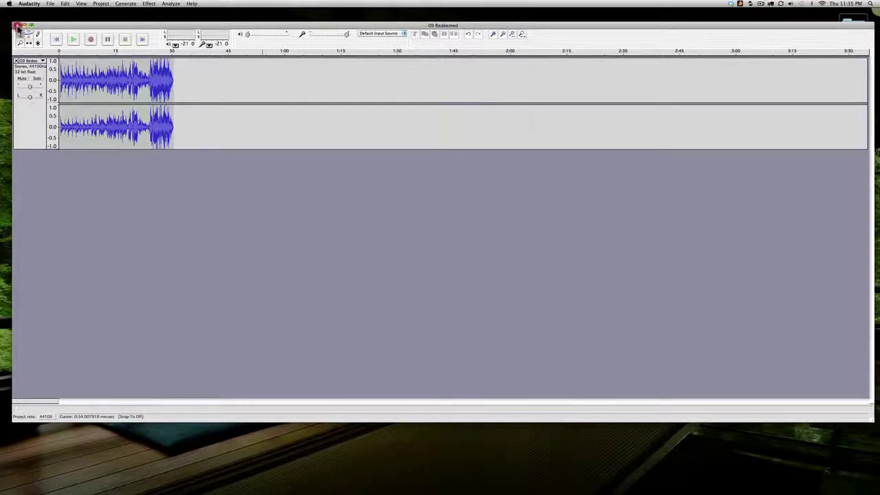
Close the Redeemed project without saving changes and load the track 10 The Story of Who We Really Are
click(17, 26)
click(412, 135)
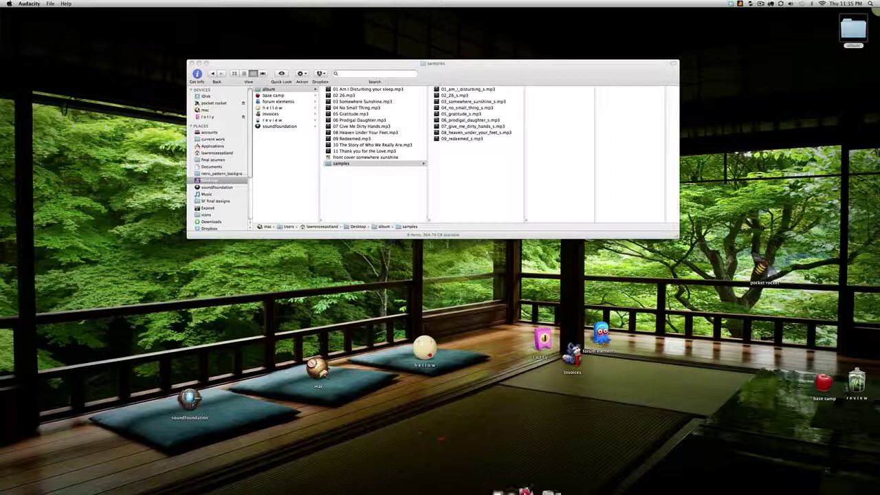
click(521, 471)
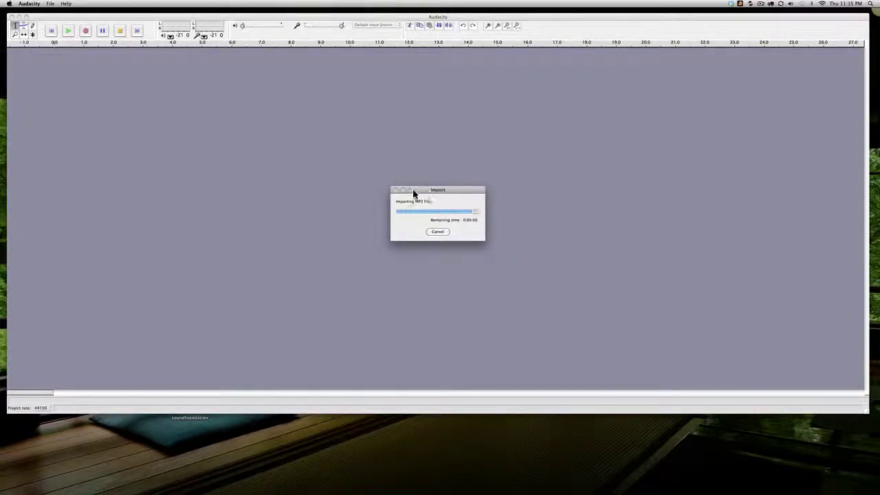
Audition The Story of Who We Really Are from the beginning and from about 0:18.5
click(68, 30)
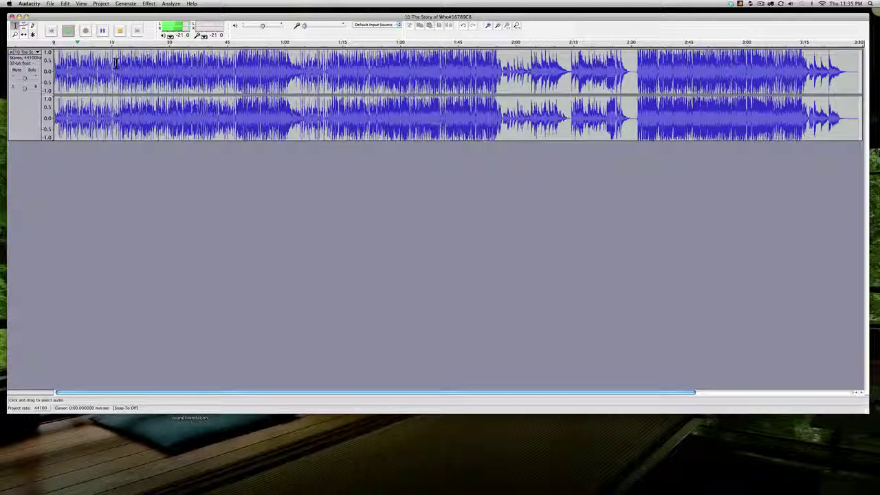
click(125, 65)
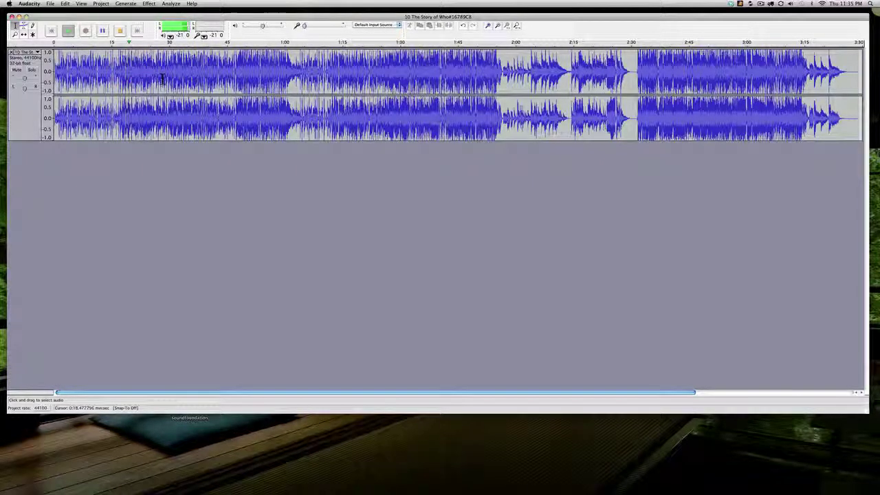
key(space)
Trim The Story of Who We Really Are to about its first 30.3 seconds and fade out about the last 1.5 seconds
drag(858, 77, 167, 79)
key(Delete)
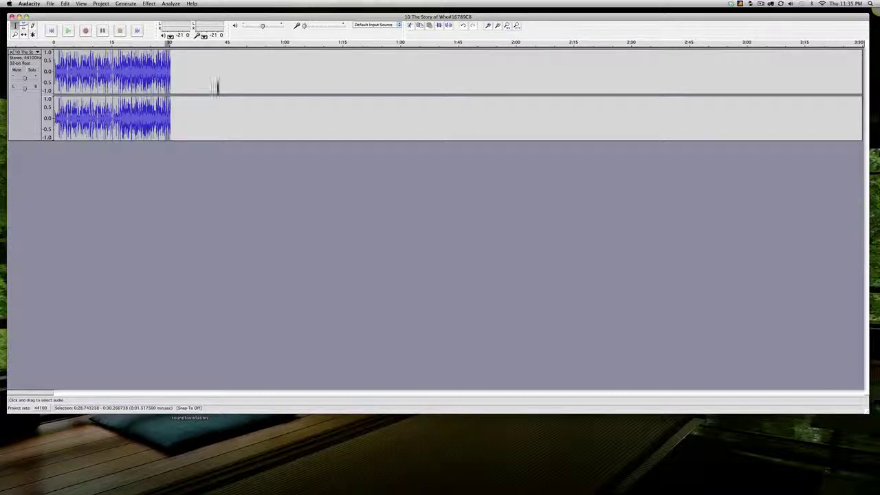
click(149, 3)
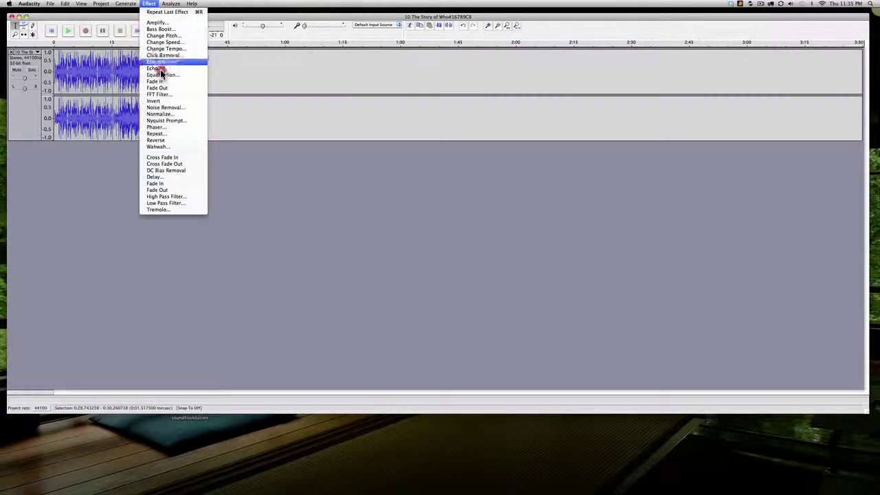
click(167, 89)
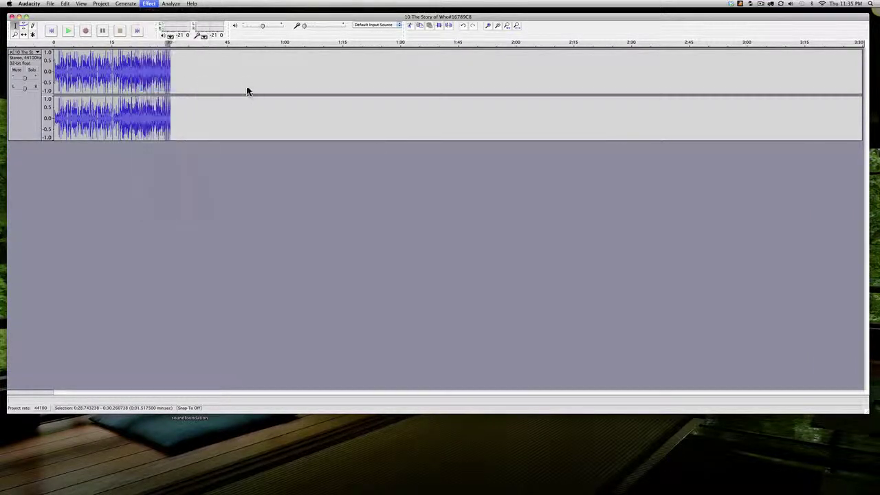
Start an MP3 export to the samples folder and rewrite the file name's beginning as 10_the_story_of_who
click(51, 3)
click(72, 67)
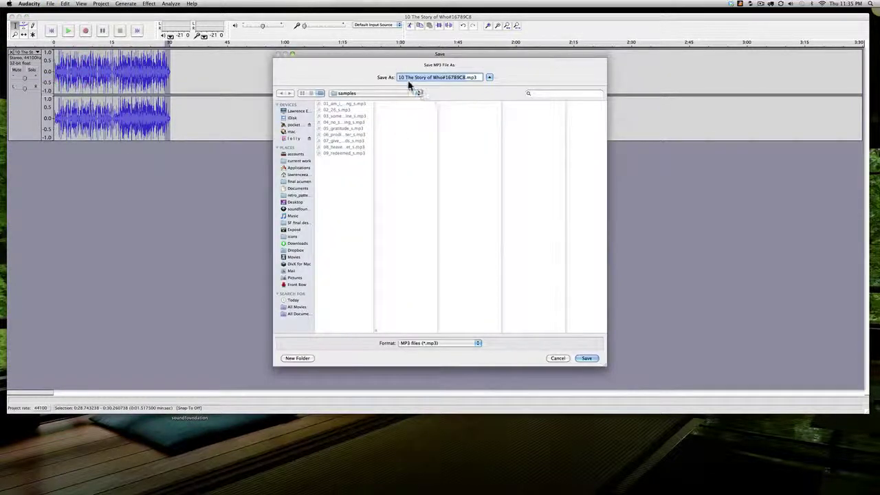
click(406, 77)
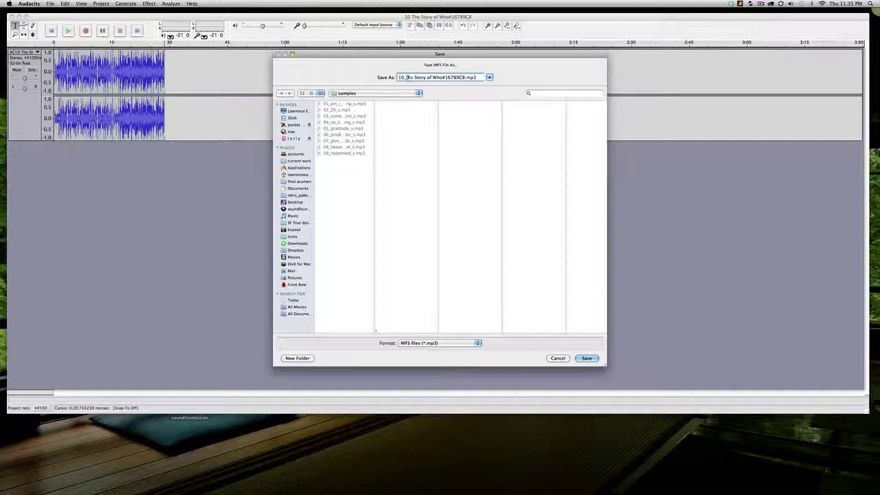
text(t)
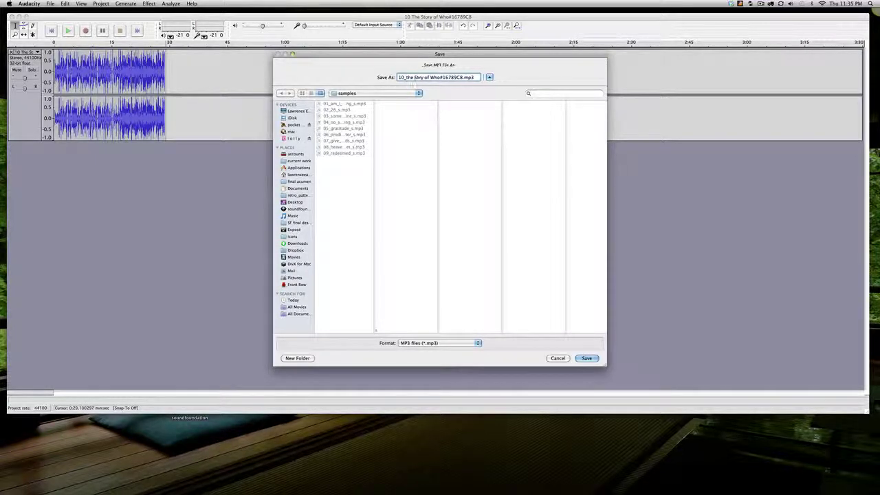
key(BackSpace)
key(BackSpace)
text(_s)
click(427, 77)
key(BackSpace)
text(_s)
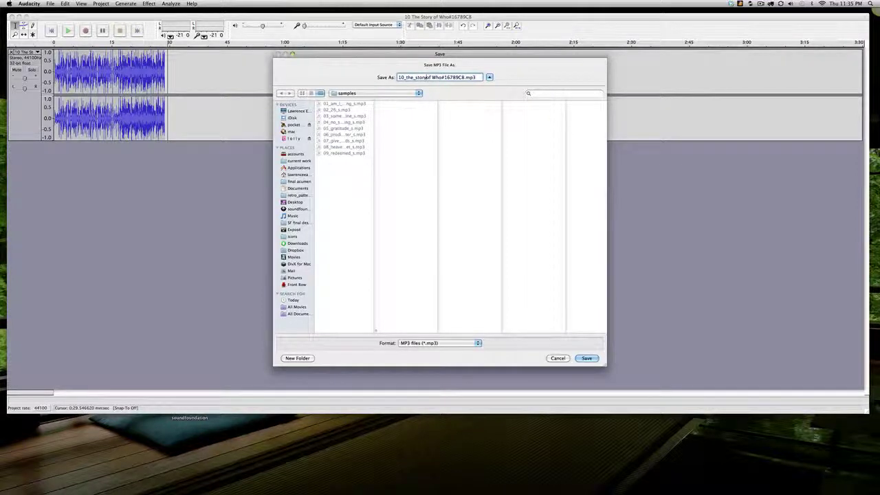
click(434, 77)
key(BackSpace)
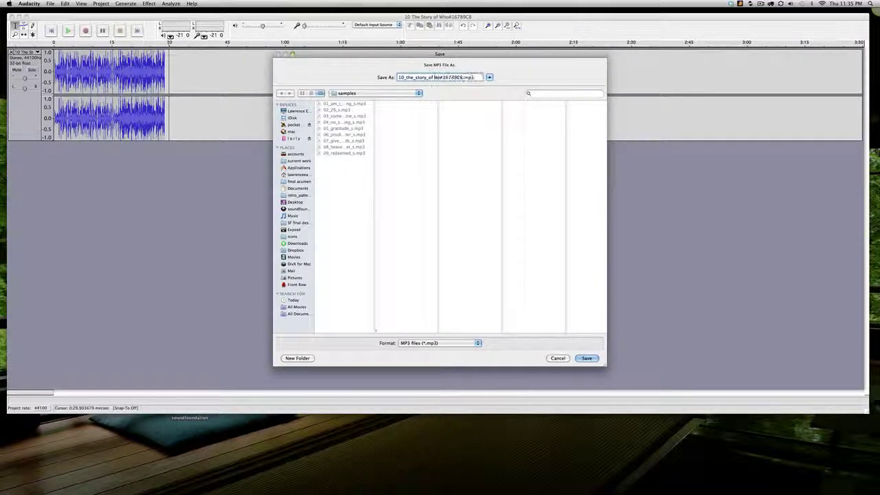
text(_w)
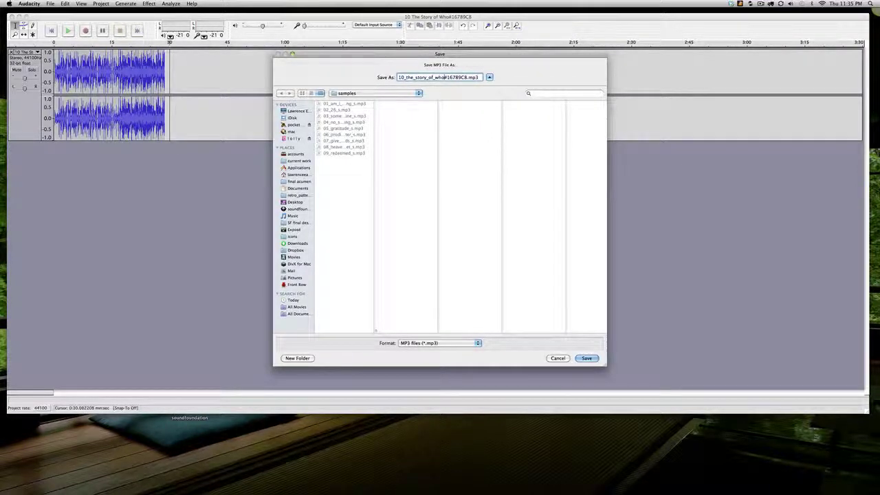
Replace the name's trailing #16789C8 with _s and save the sample as 10_the_story_of_who_s.mp3
double_click(456, 77)
drag(462, 77, 469, 78)
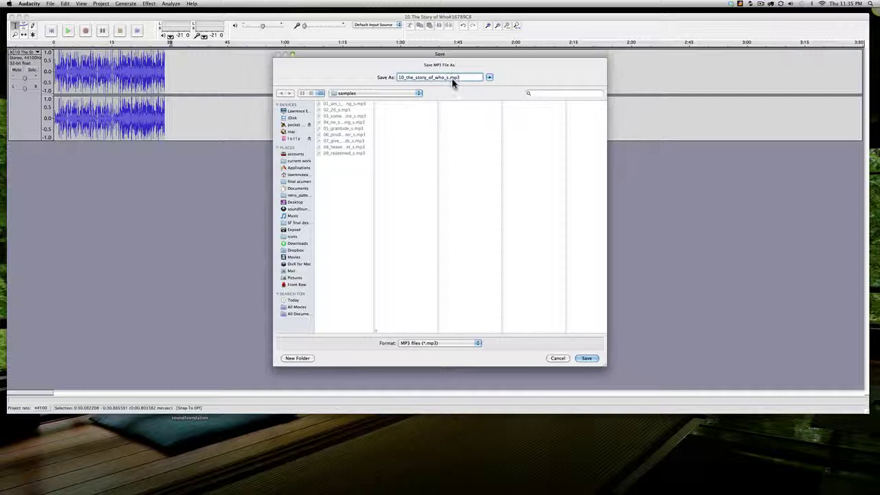
click(594, 361)
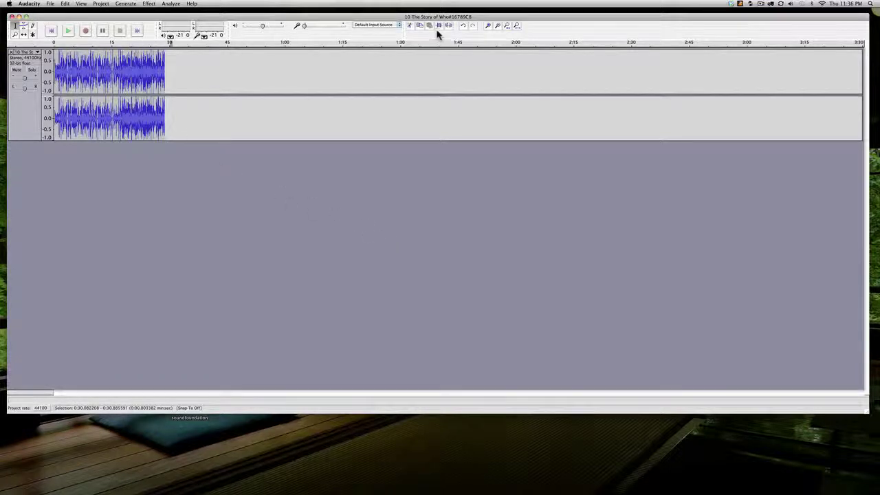
Close the track 10 project without saving changes and load 11 Thank you for the Love.mp3 into Audacity
click(11, 16)
click(408, 135)
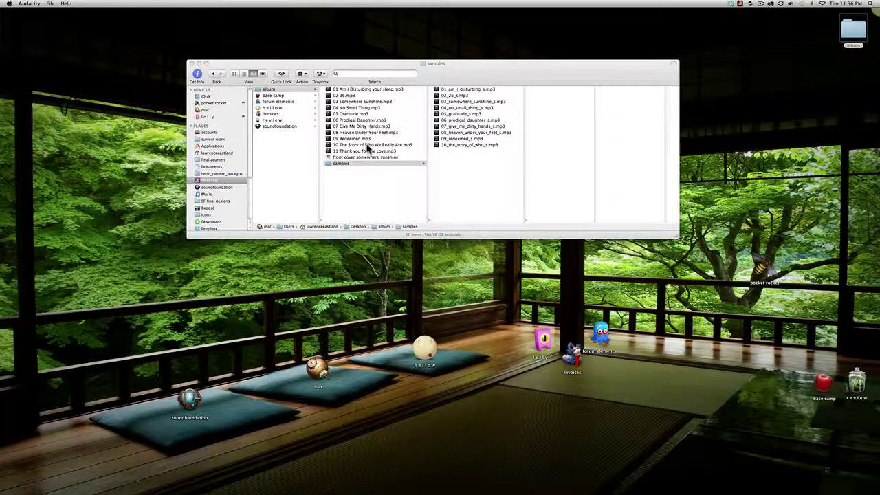
click(366, 143)
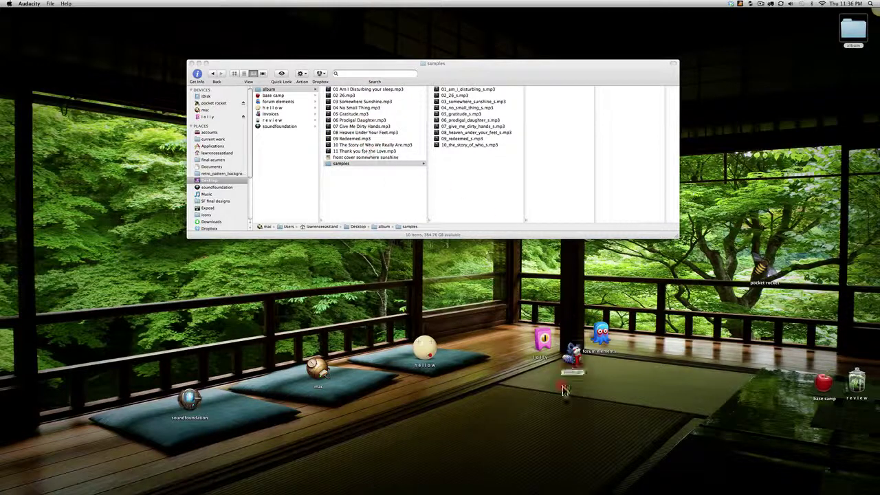
mouse_move(526, 488)
drag(527, 488, 523, 473)
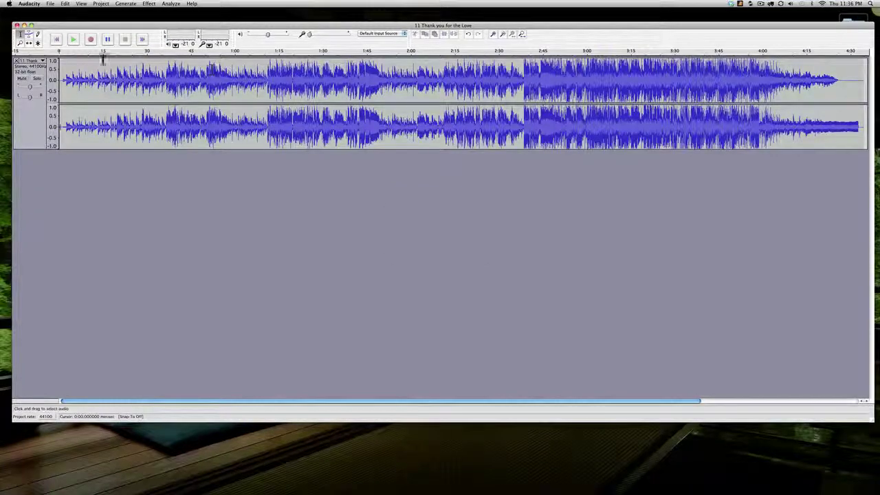
Audition Thank you for the Love from the beginning and from about 1:10.7
click(73, 39)
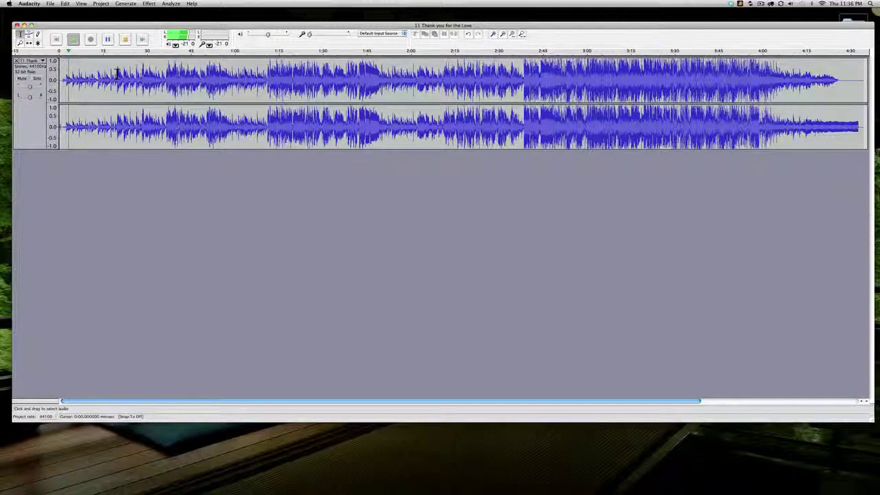
click(117, 72)
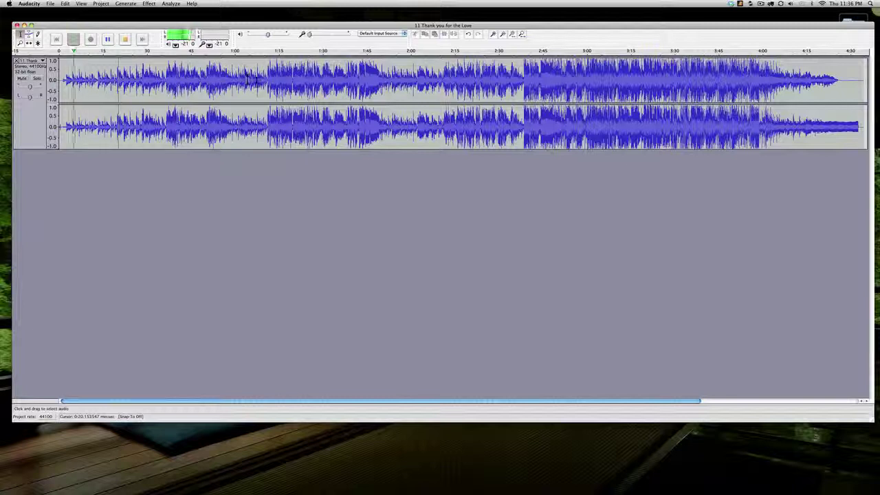
click(124, 39)
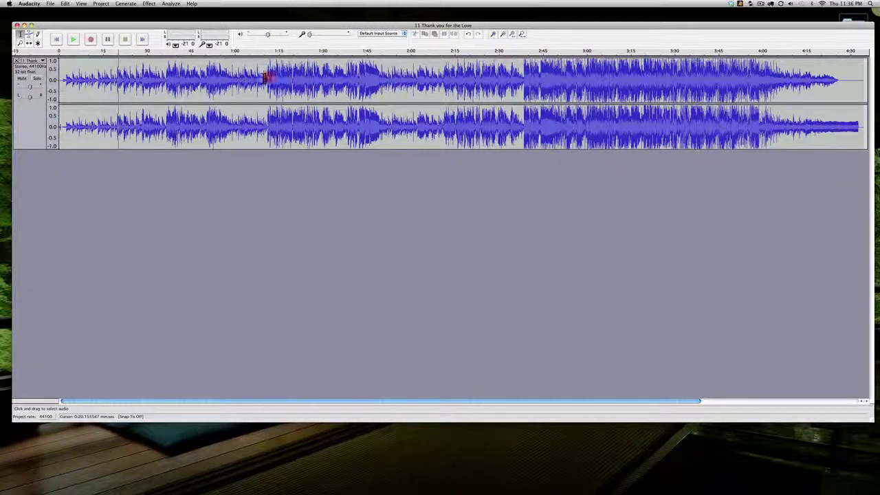
click(266, 76)
key(space)
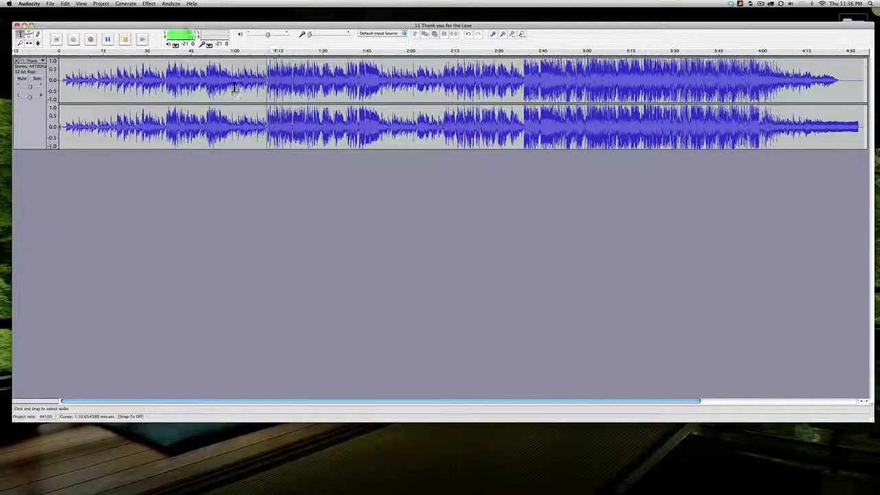
key(space)
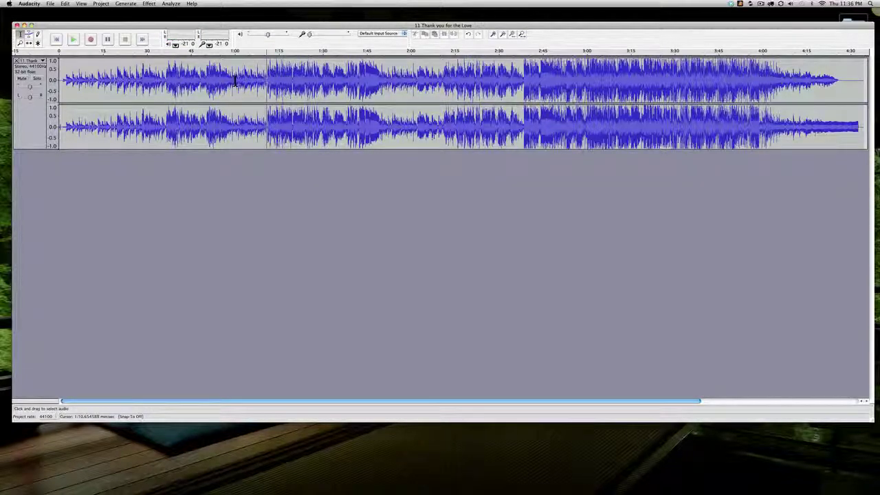
Delete about the first 48 seconds of Thank you for the Love and audition the new opening
click(199, 77)
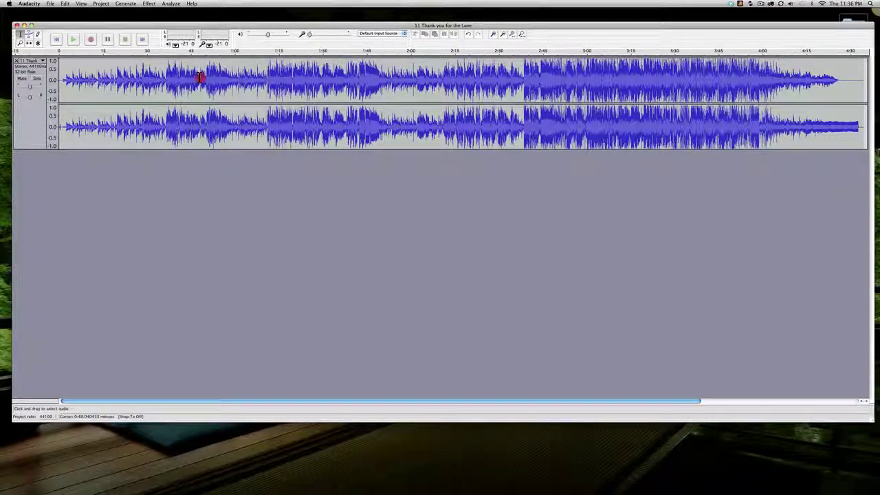
drag(200, 78, 6, 86)
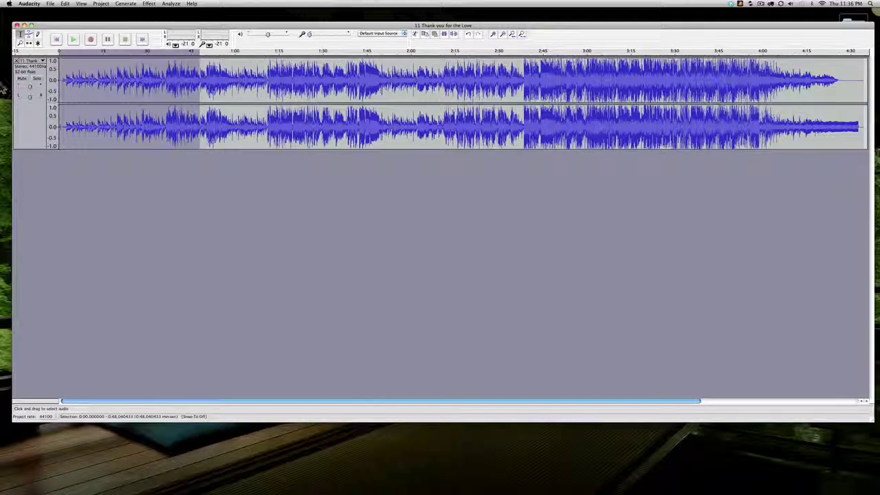
key(Delete)
click(74, 40)
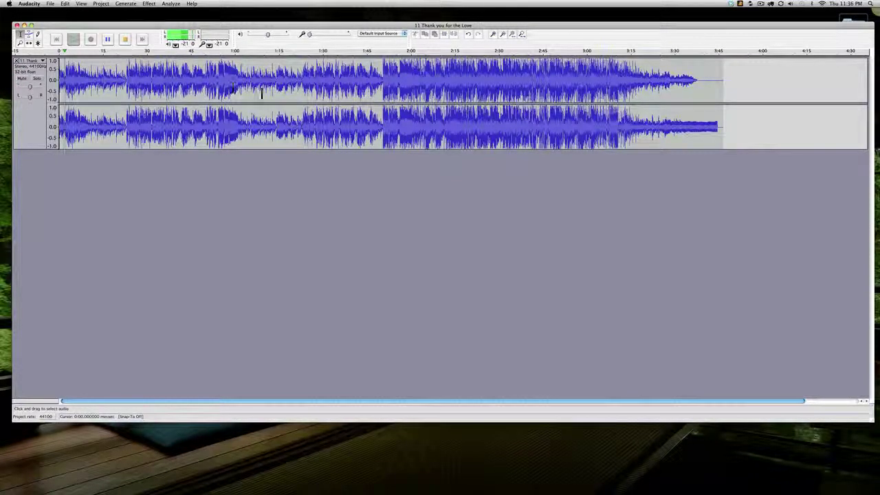
key(space)
Trim Thank you for the Love to about its first 30 seconds and fade out from about 0:28.6 to the end
drag(741, 80, 152, 74)
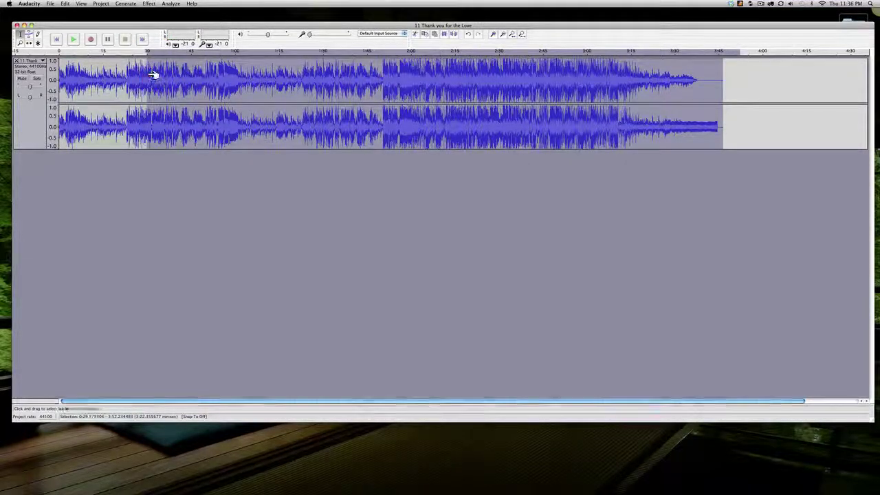
key(Delete)
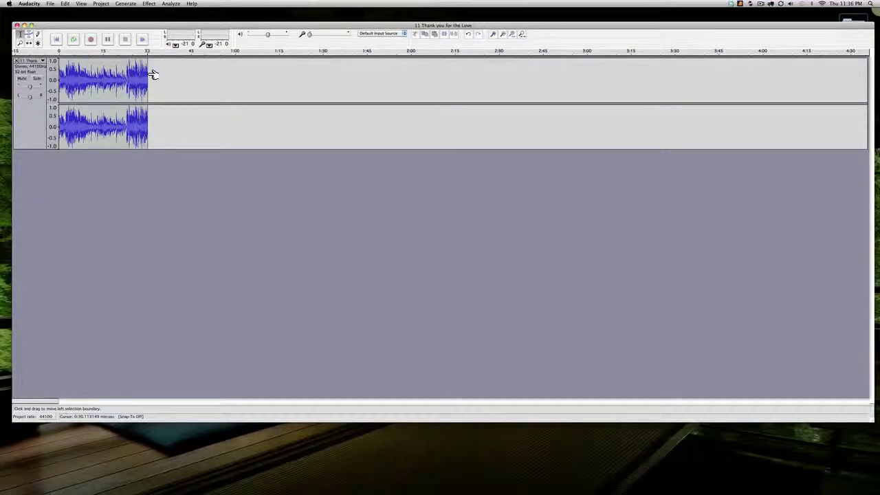
drag(148, 79, 143, 77)
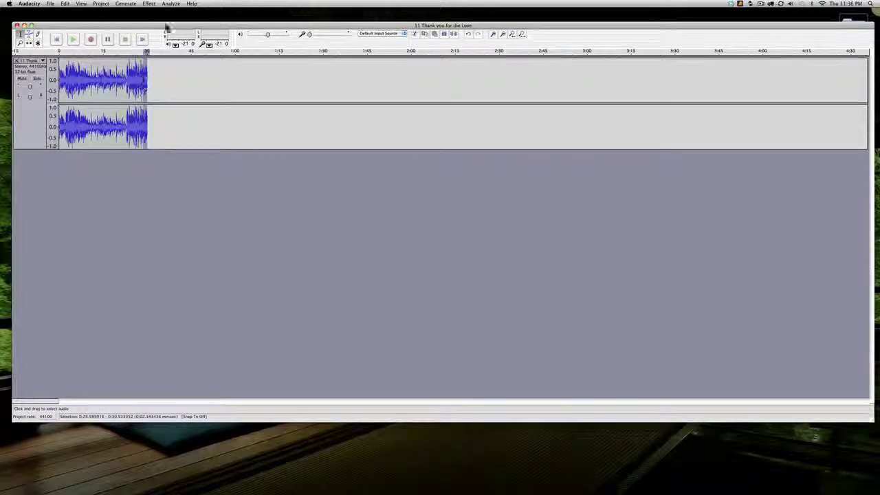
click(149, 3)
click(165, 87)
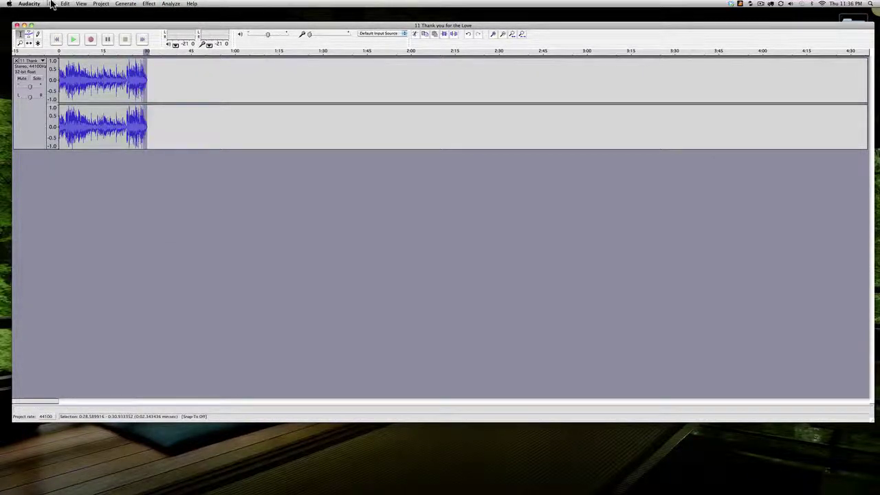
Export the Thank you for the Love sample as MP3 to the samples folder, named 11_thank_you_for_the_love_s.mp3
click(50, 3)
click(80, 77)
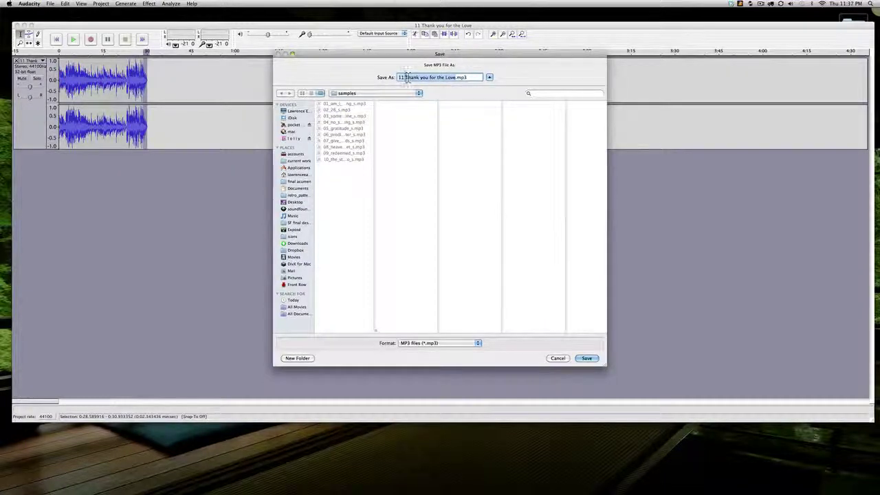
click(406, 77)
key(BackSpace)
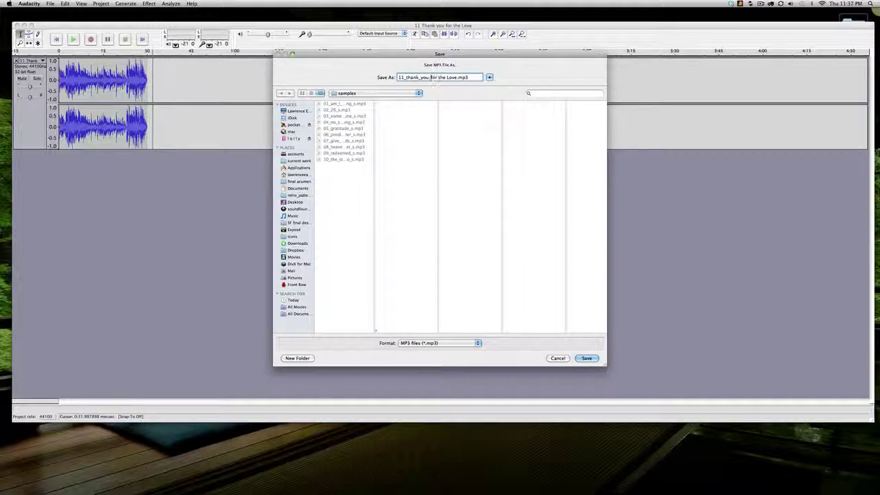
click(438, 77)
key(BackSpace)
text(_)
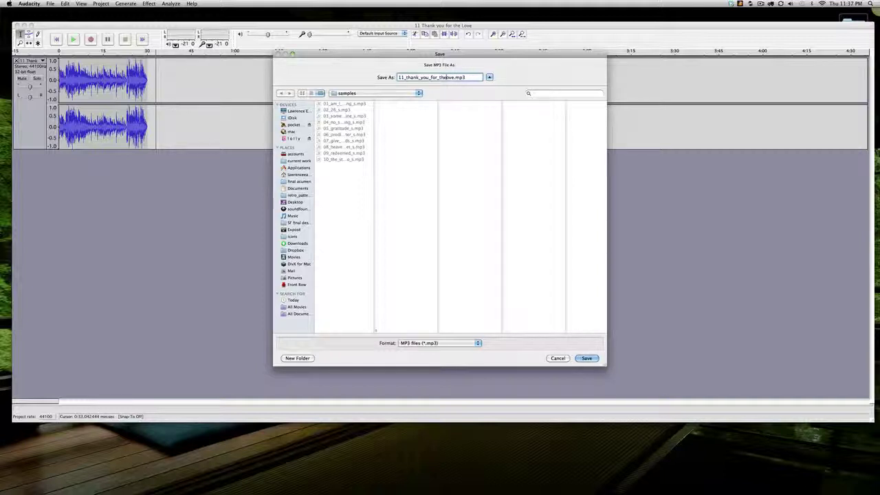
text(_l)
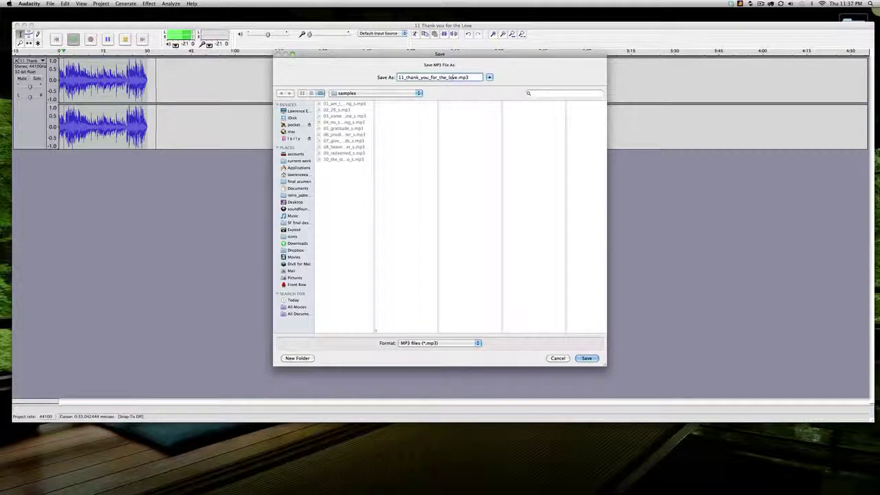
text(_s)
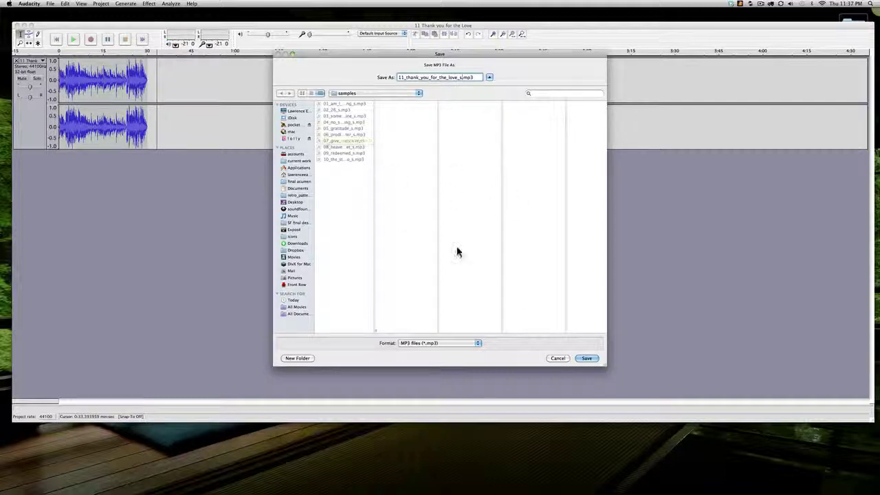
click(588, 360)
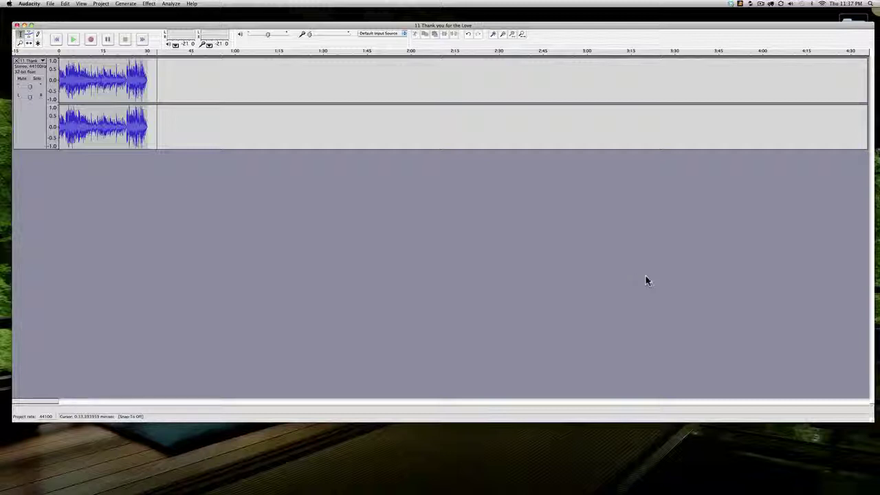
Close the track 11 project without saving changes and load the full 10 The Story of Who We Really Are.mp3 into Audacity again
click(17, 25)
key(super+d)
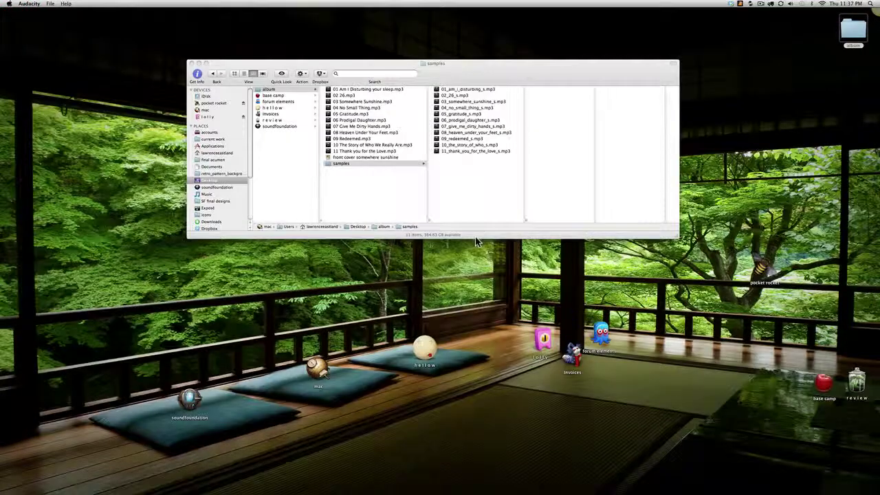
click(462, 149)
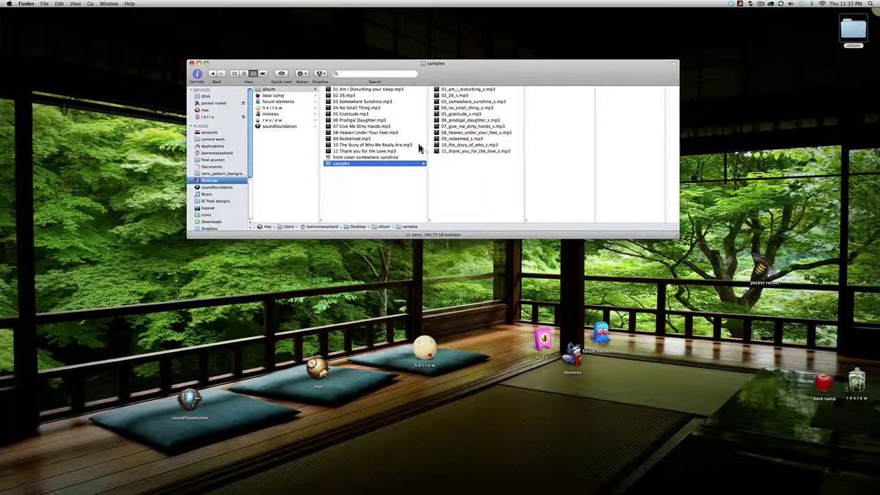
click(360, 146)
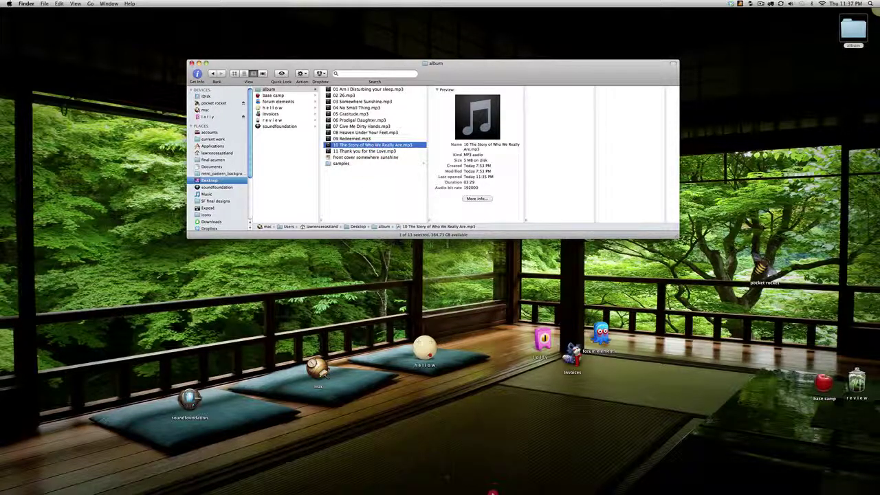
mouse_move(507, 490)
drag(507, 490, 514, 475)
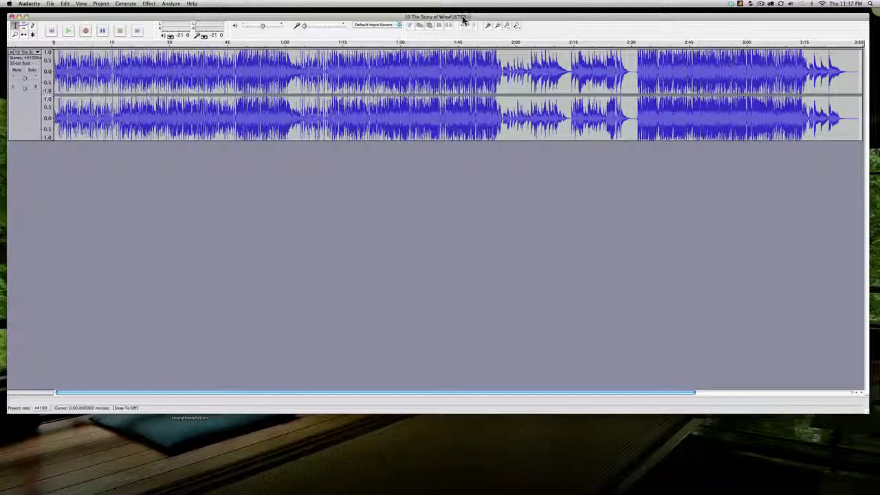
Open the ID3 tags of The Story of Who We Really Are to examine its title, artist, album and genre
click(67, 4)
mouse_move(83, 3)
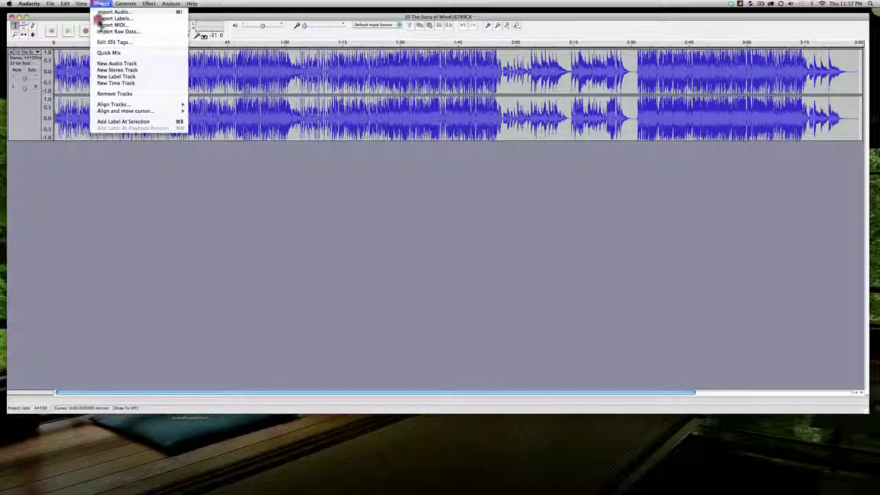
click(109, 43)
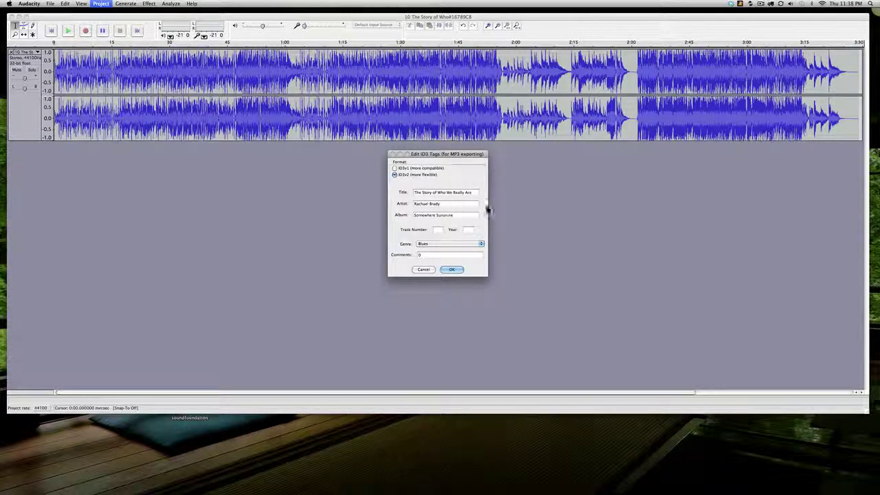
Accept the ID3 tags of The Story of Who We Really Are and close its project without saving changes
click(452, 269)
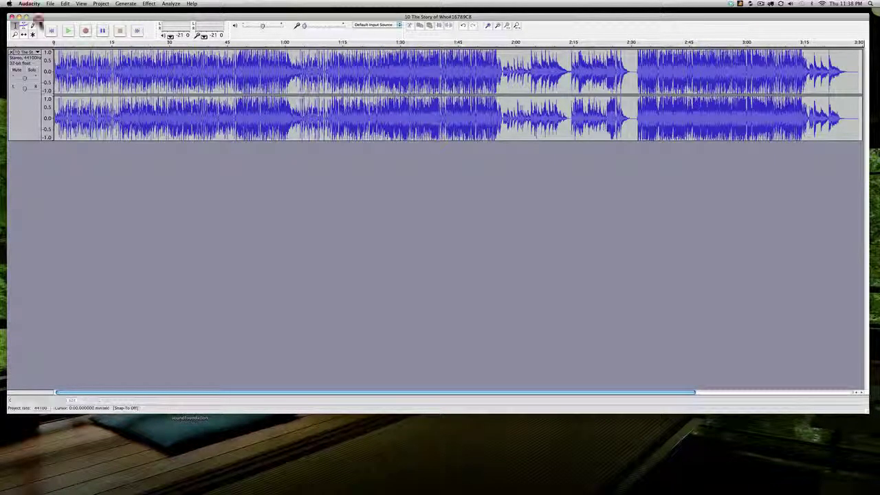
drag(34, 18, 26, 17)
click(7, 16)
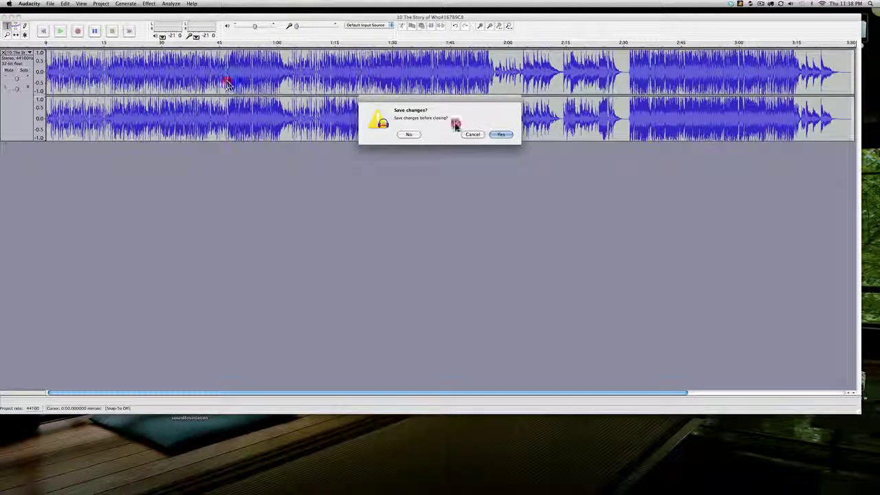
key(Escape)
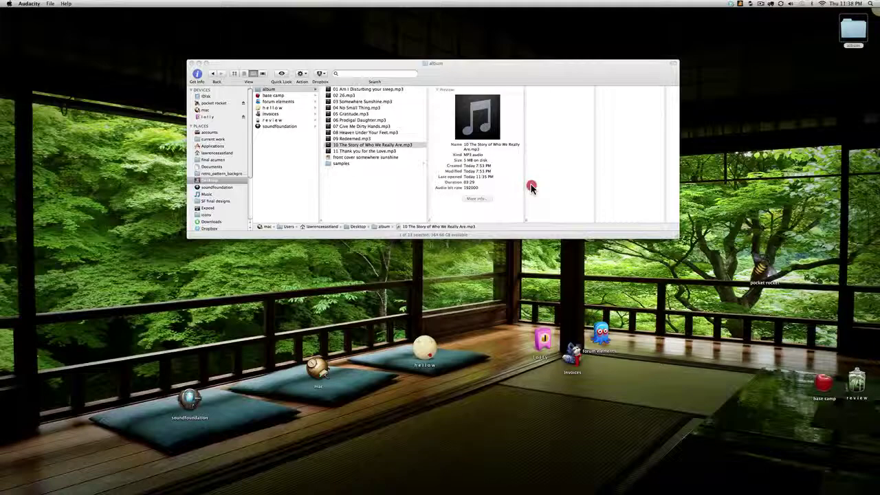
Switch to Finder, review the exported MP3 samples in the album's samples folder and close the album window
click(371, 187)
click(361, 162)
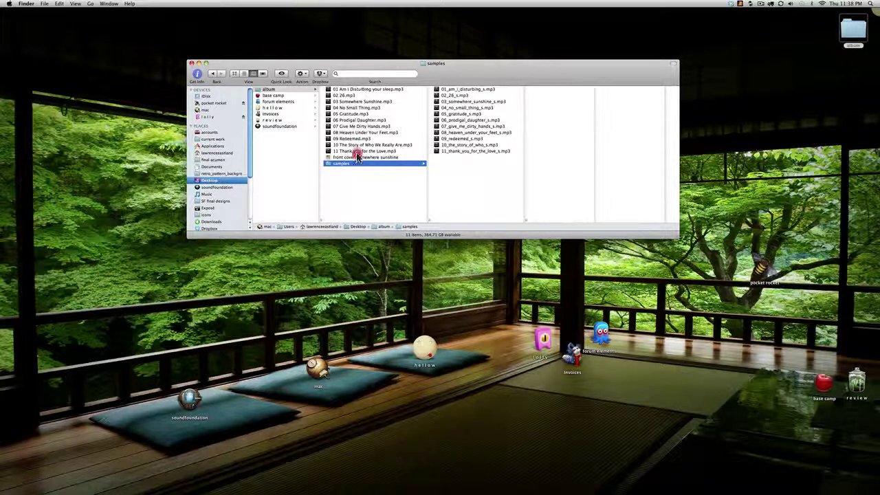
click(355, 183)
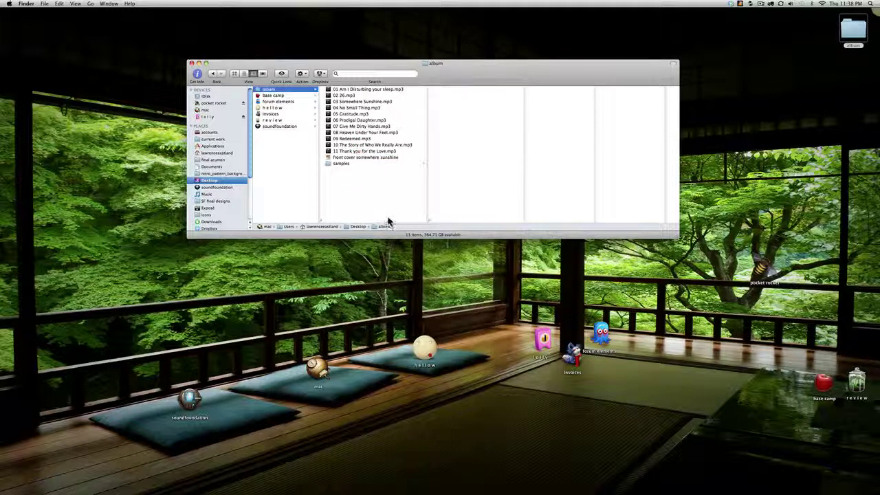
right_click(338, 163)
click(192, 66)
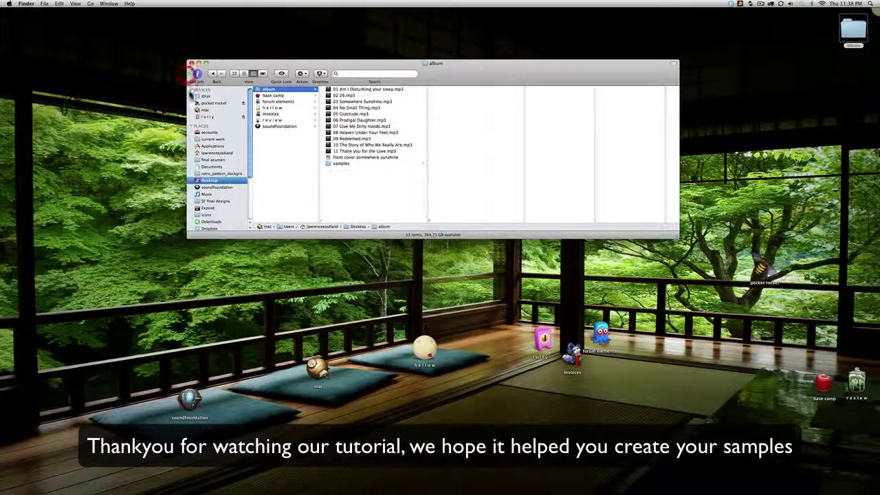
click(191, 64)
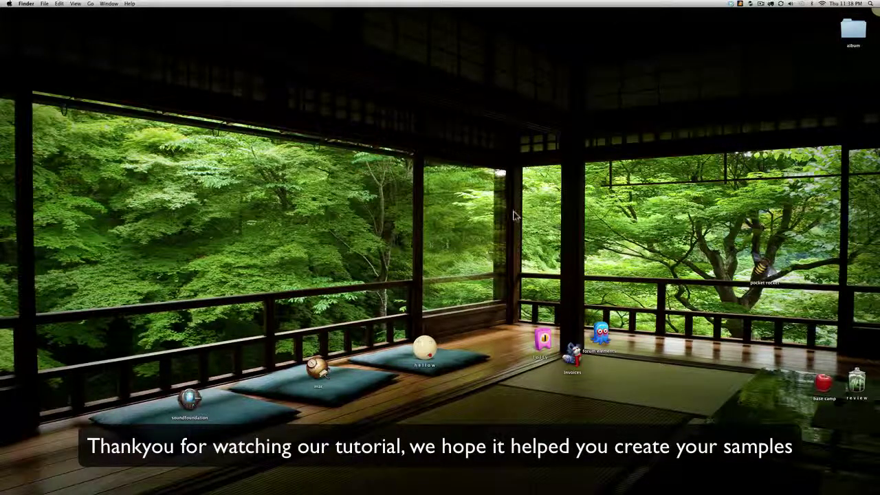